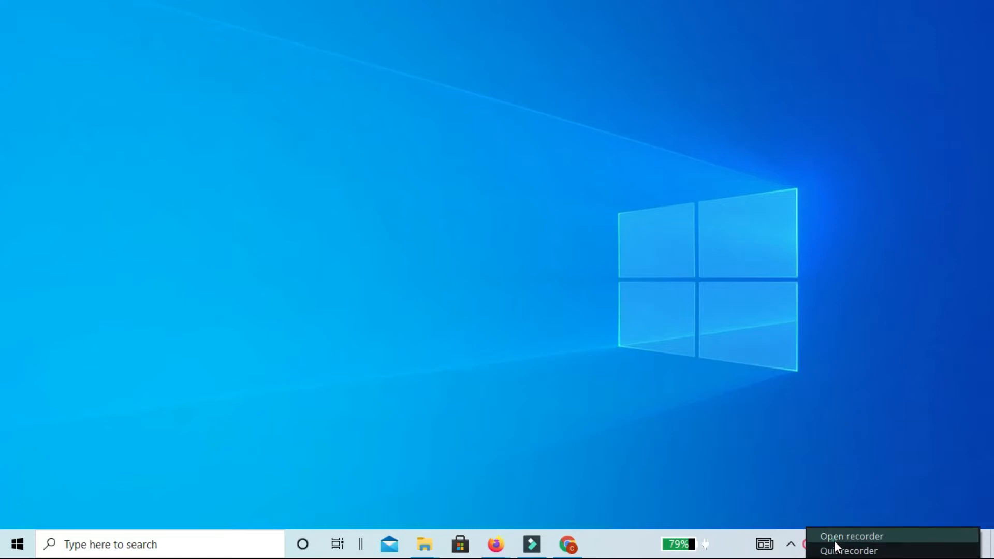
left_click(834, 539)
left_click(808, 545)
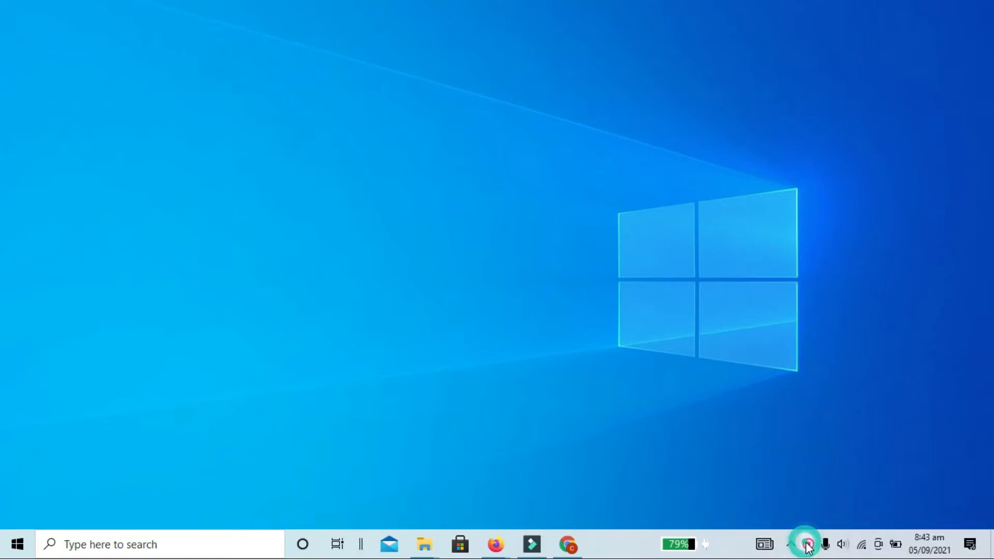
right_click(807, 546)
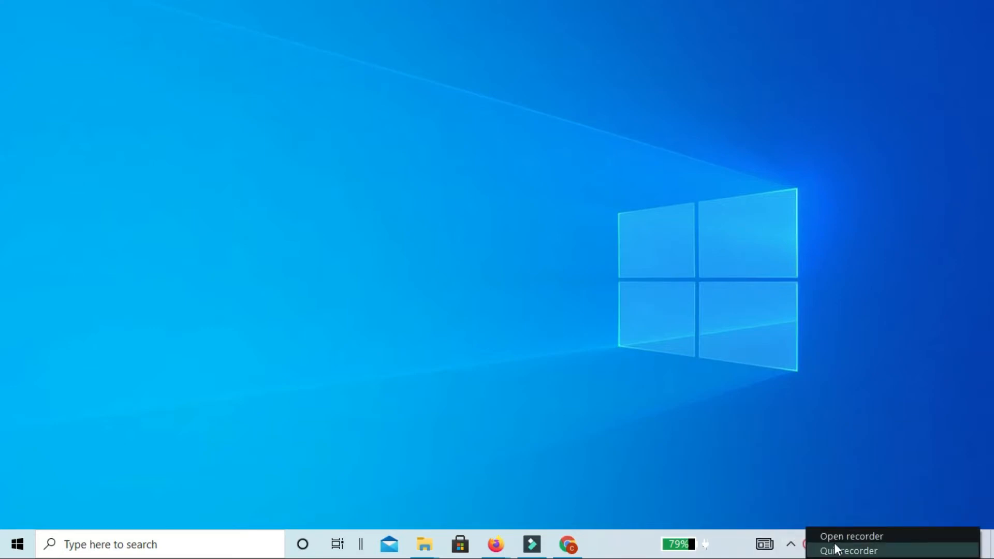
left_click(834, 539)
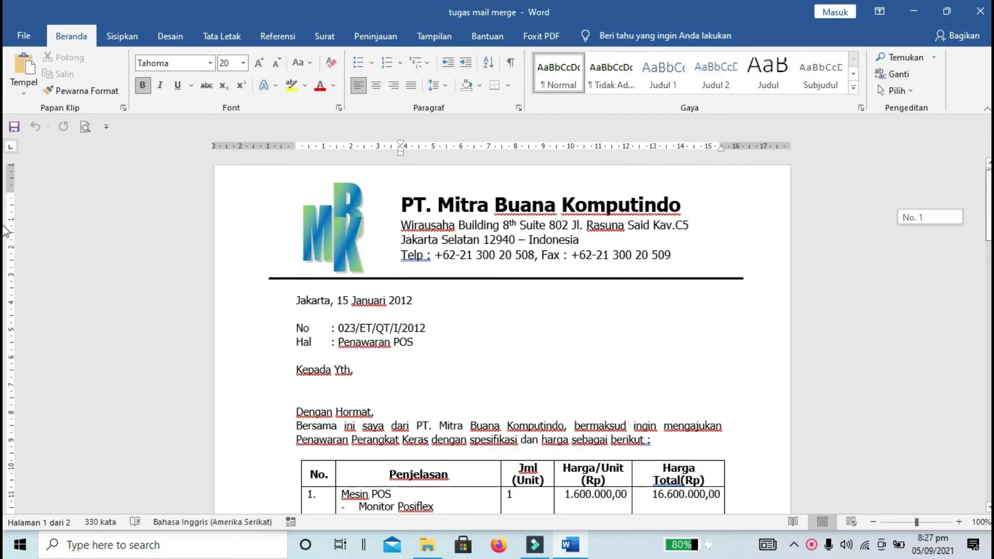
Delete the "Petunjuk Soal Surat" instructions after the letter and place the cursor on the empty line below "Kepada Yth,".
scroll(6, 248, "down", 5)
left_click_drag(989, 255, 990, 275)
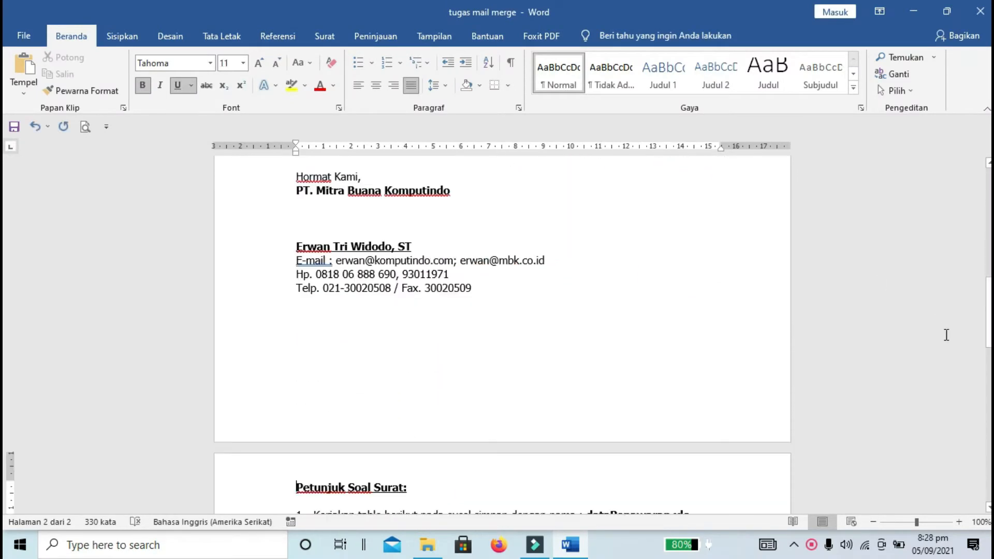
left_click_drag(989, 319, 964, 154)
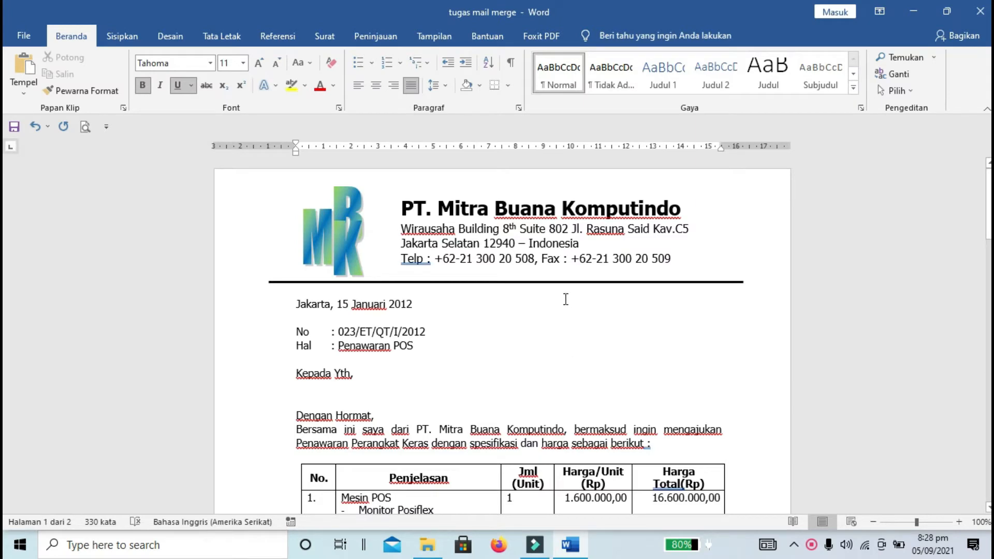
left_click_drag(990, 200, 989, 346)
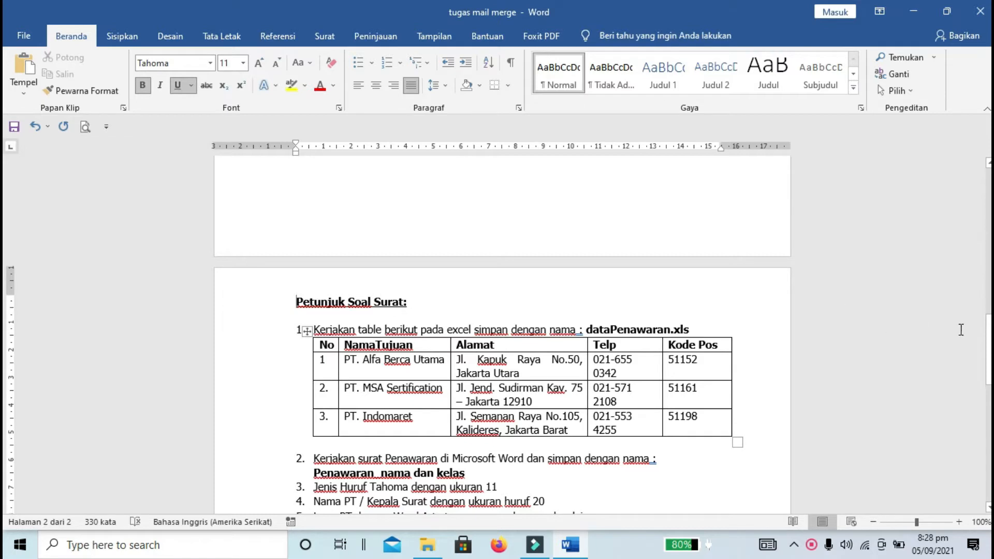
left_click(989, 352)
left_click_drag(295, 300, 728, 557)
key("Delete")
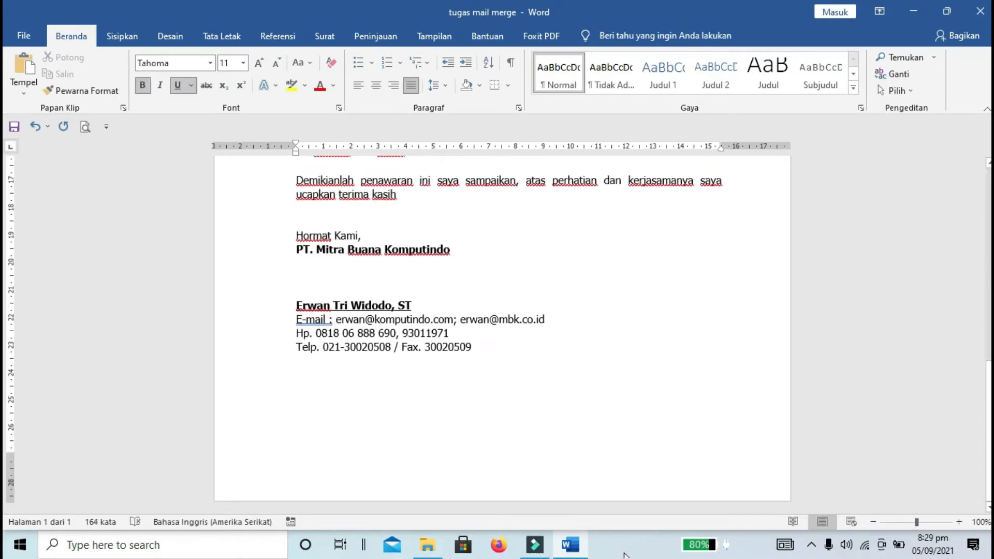
key("ctrl+Home")
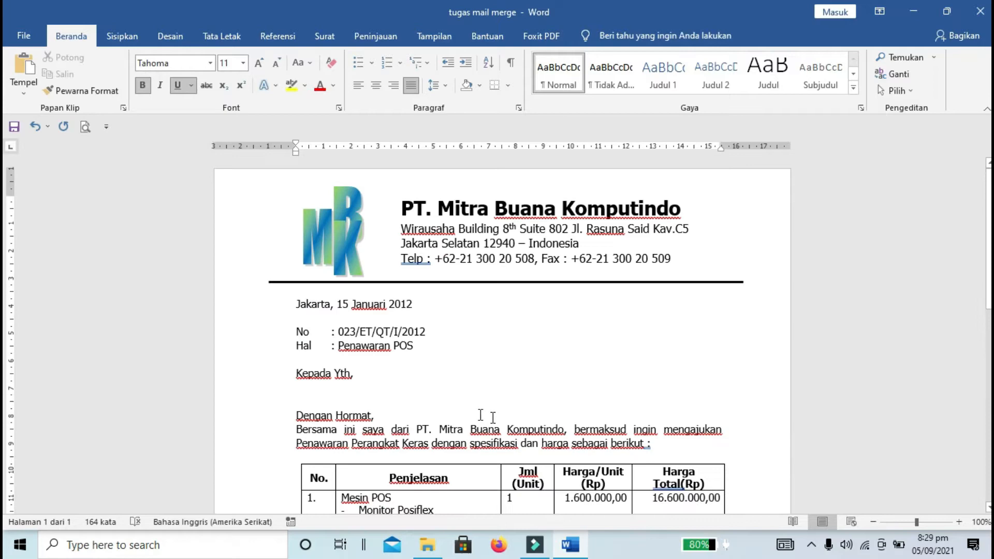
left_click(296, 388)
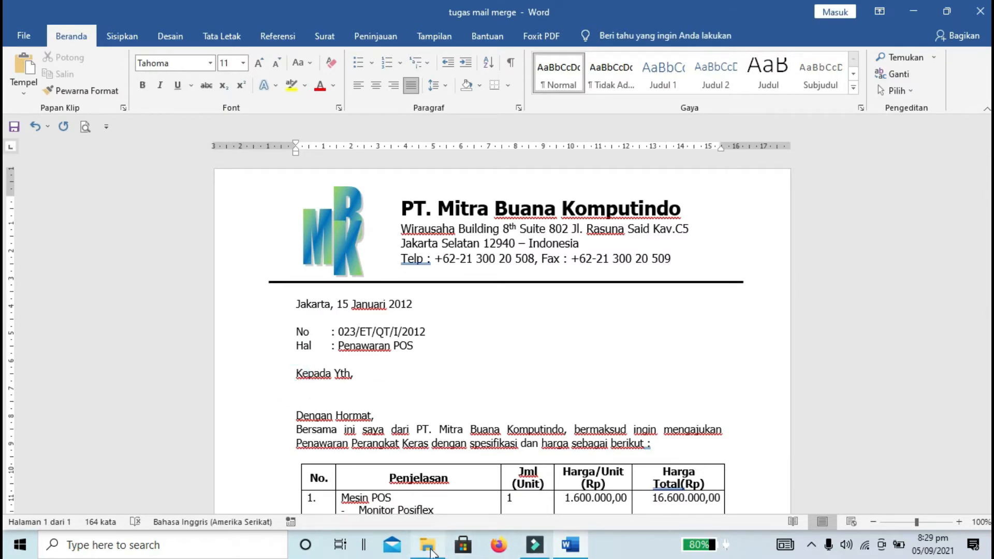
Open the data mail merge workbook from the 1. Mail merge folder and close document recovery, keeping the recovered files for viewing next time.
left_click(372, 456)
double_click(259, 162)
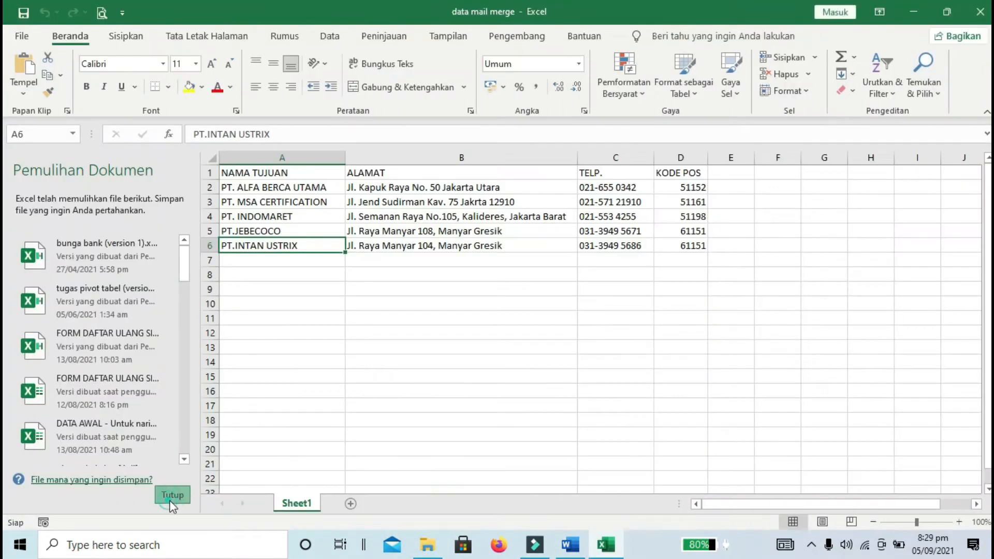
left_click(172, 494)
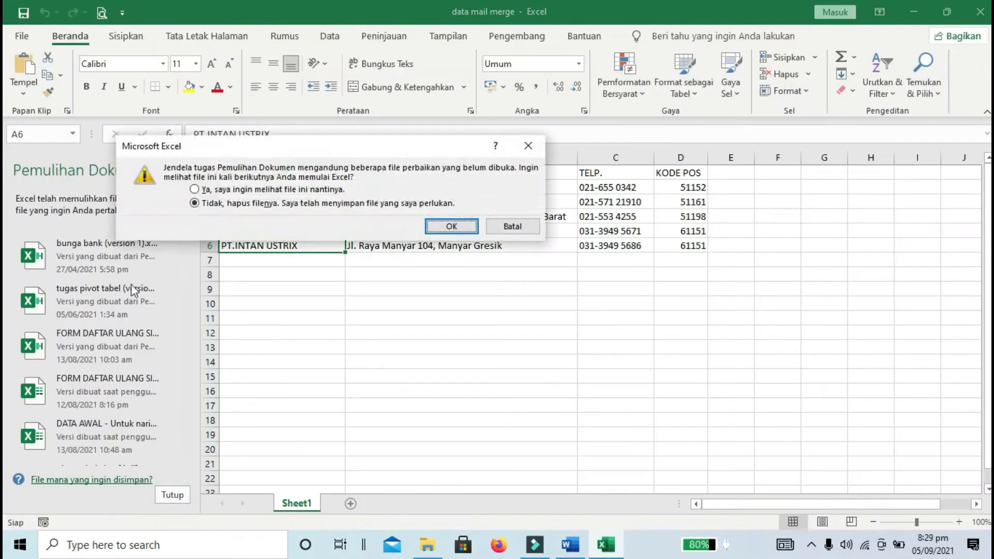
left_click(194, 190)
left_click(452, 227)
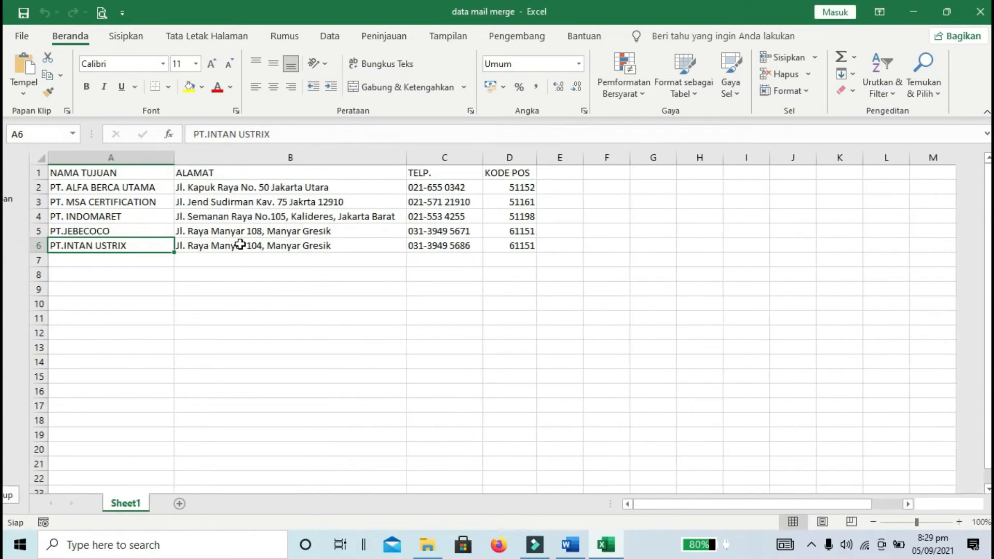
Look over the recipient rows in the data mail merge workbook, close it, and return to the letter in Word.
left_click(223, 215)
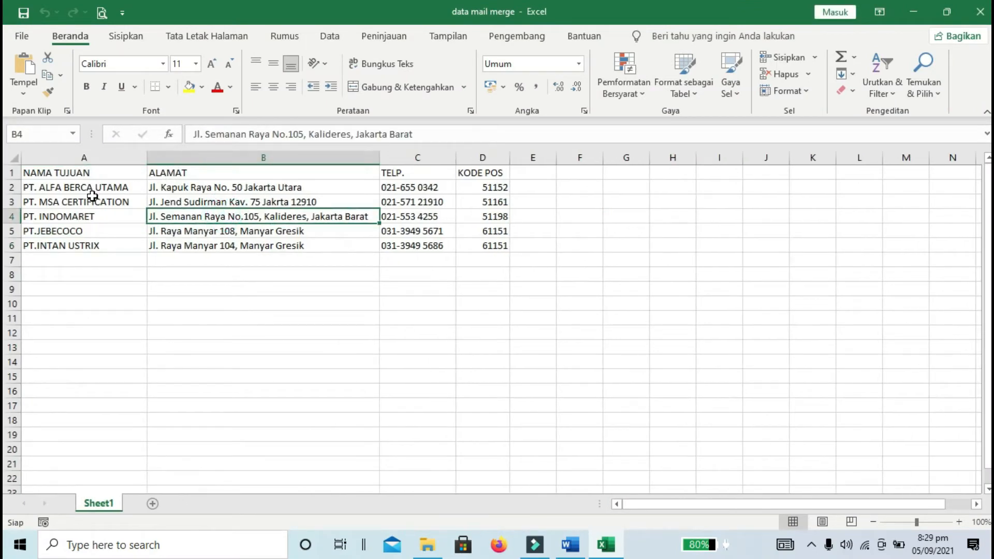
key("Down")
key("Down")
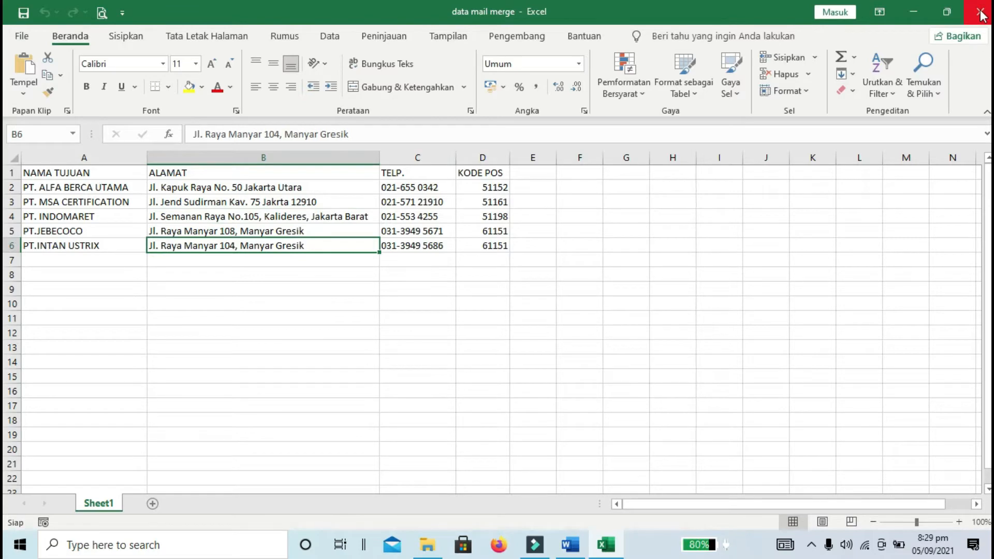
left_click(981, 14)
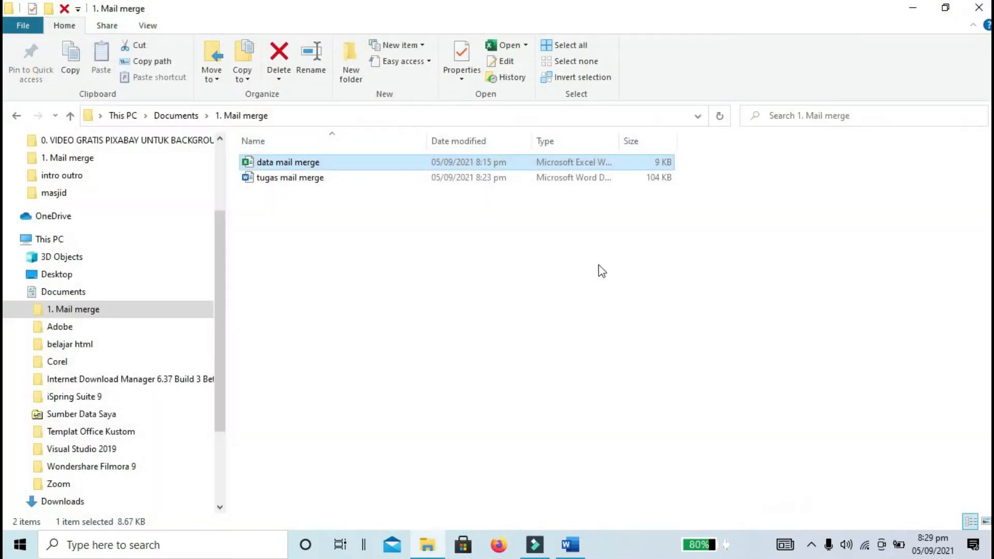
left_click(569, 545)
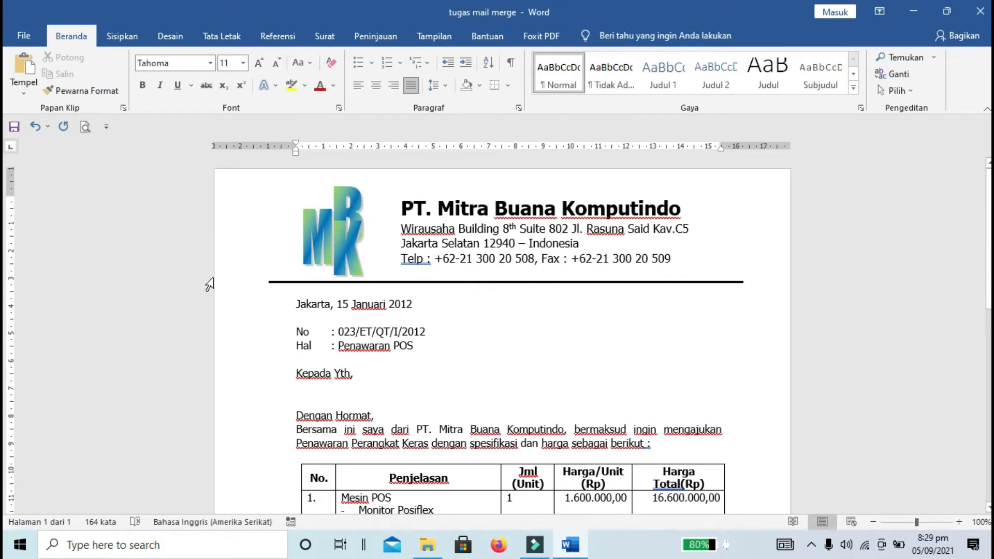
Start the step-by-step mail merge wizard with document type Surat, using the current document as the starting document.
left_click(325, 36)
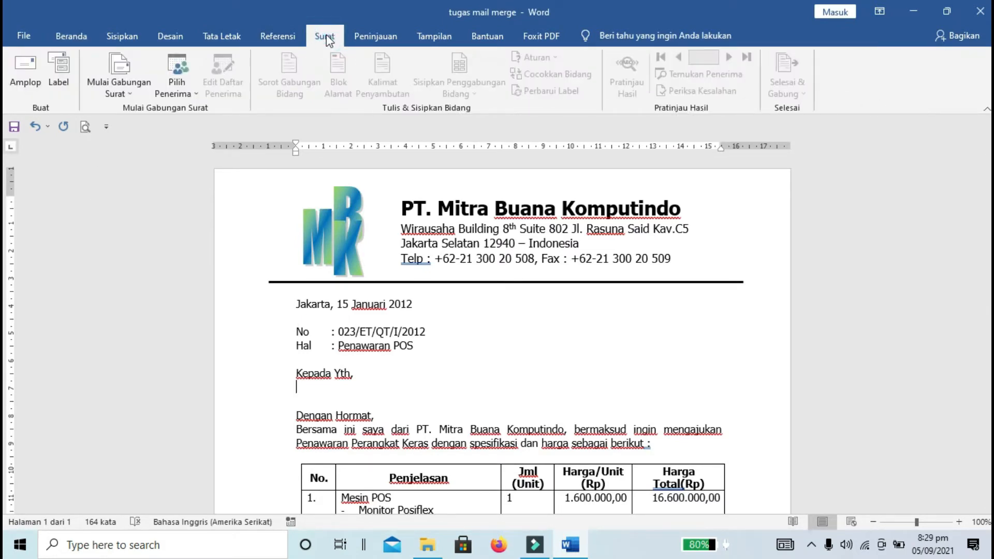
left_click(132, 93)
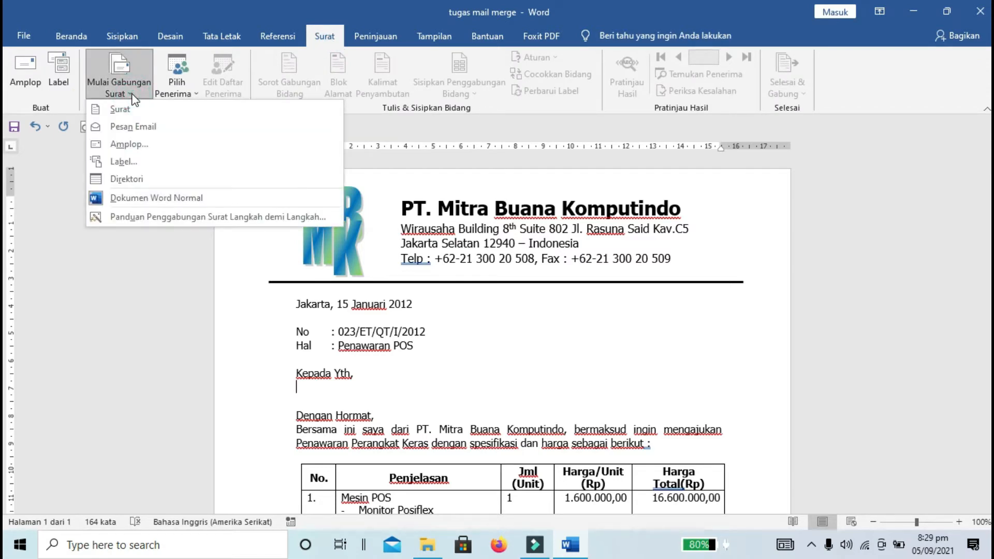
left_click(147, 218)
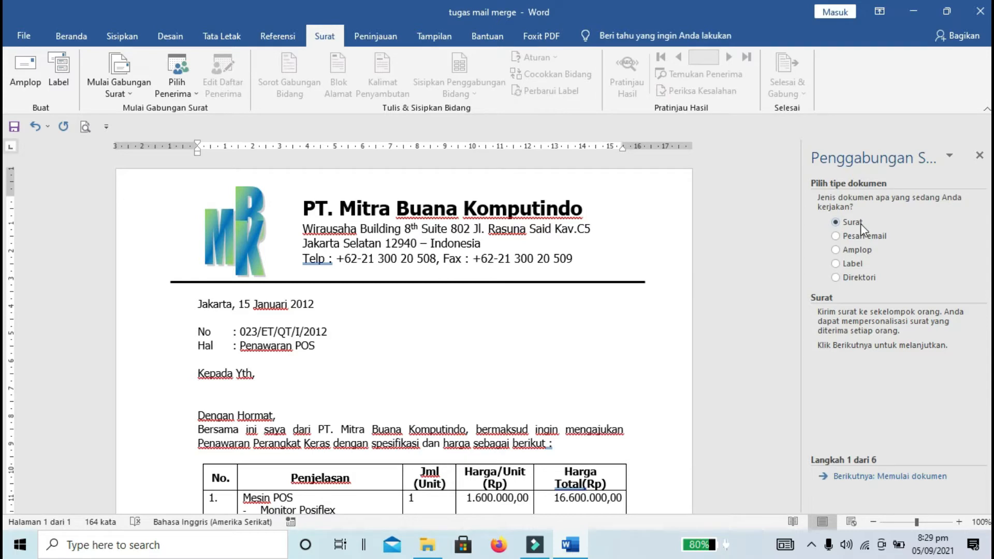
left_click(880, 476)
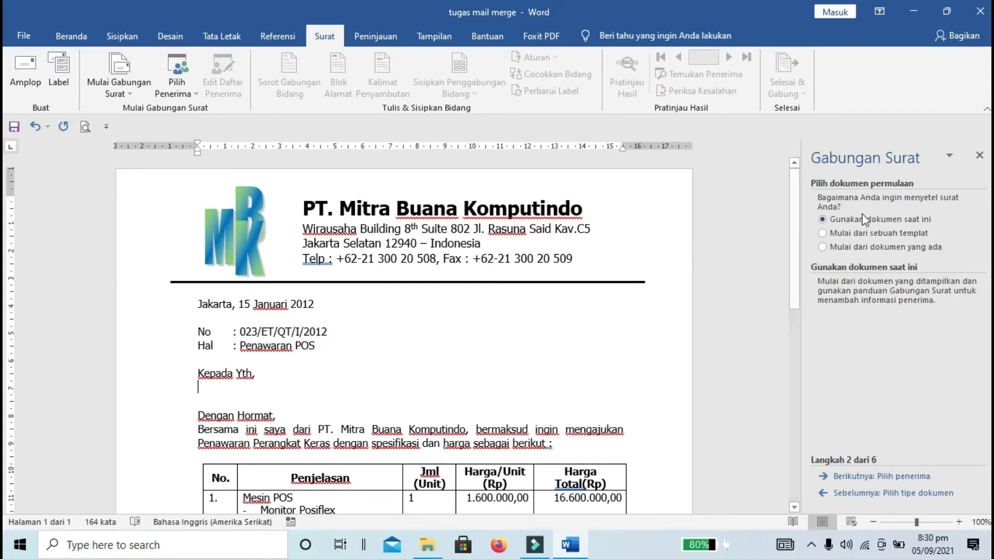
left_click(861, 478)
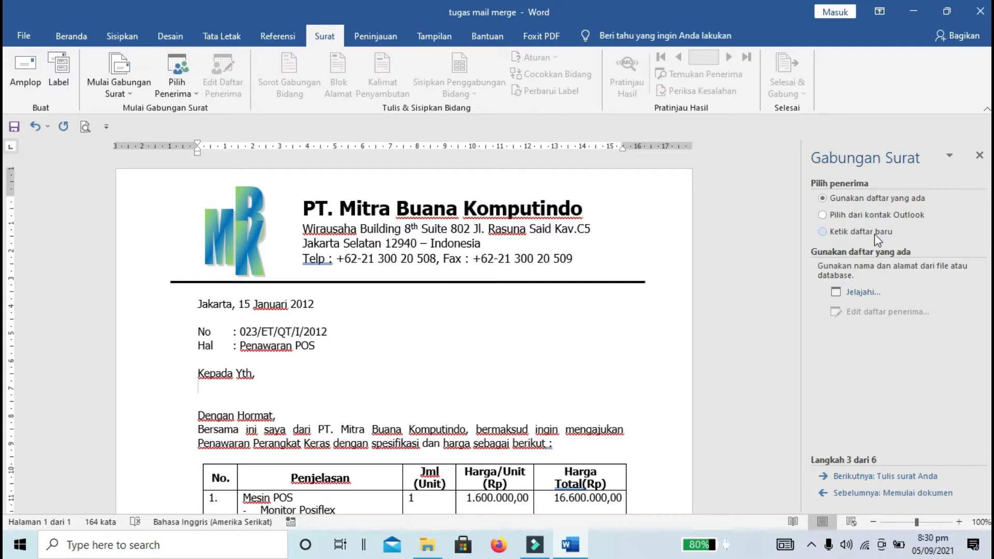
Use the data mail merge workbook from Documents > 1. Mail merge as the recipient list, keeping all recipients included.
left_click(863, 292)
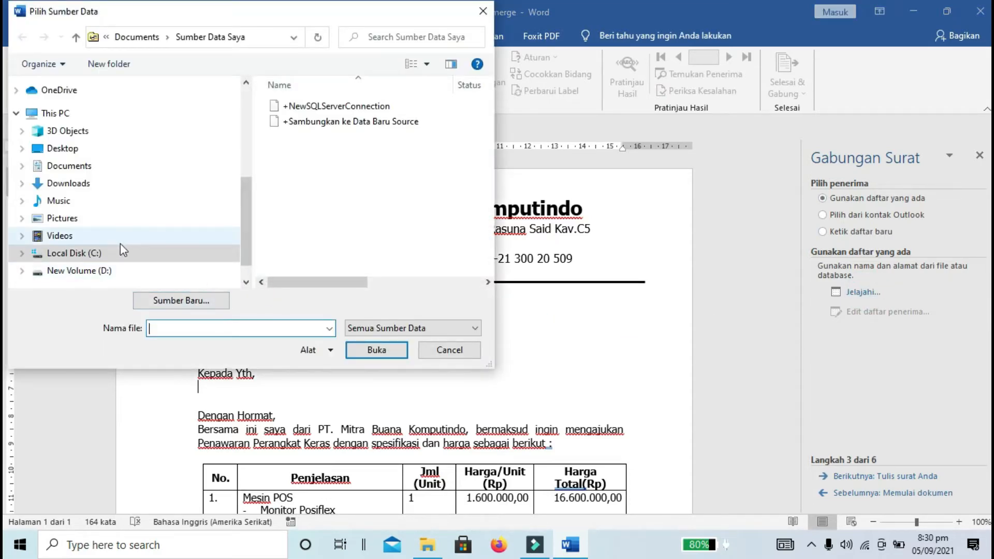
left_click(41, 166)
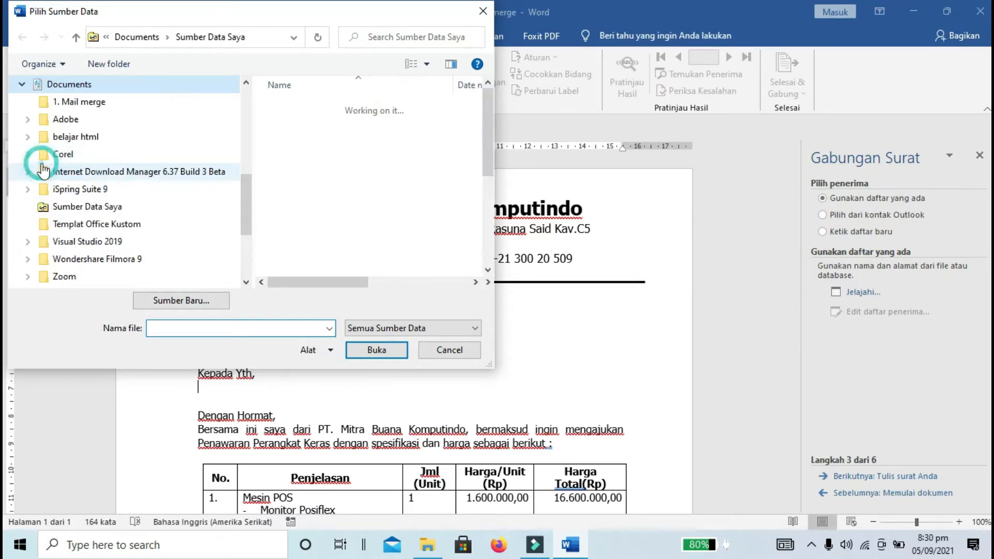
double_click(300, 105)
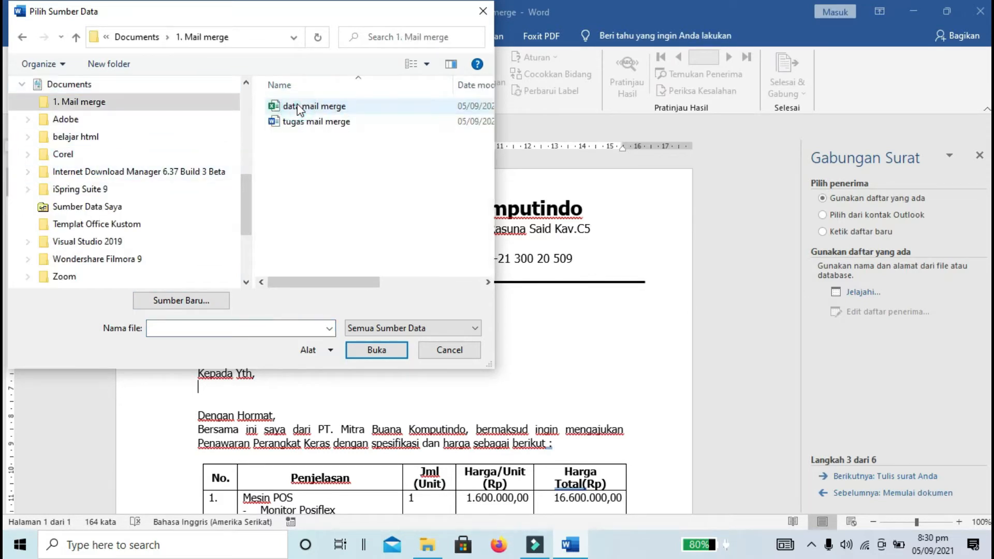
left_click(322, 107)
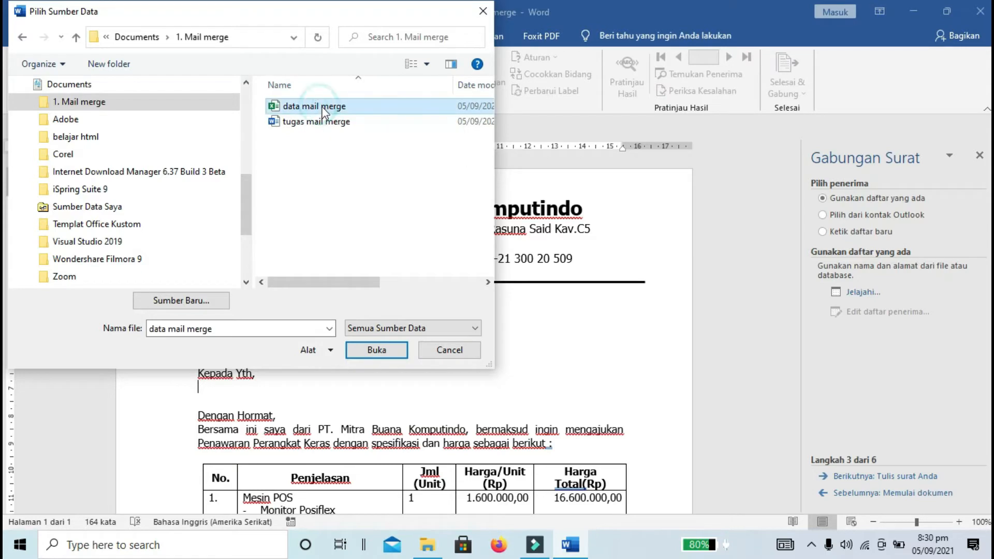
left_click(385, 352)
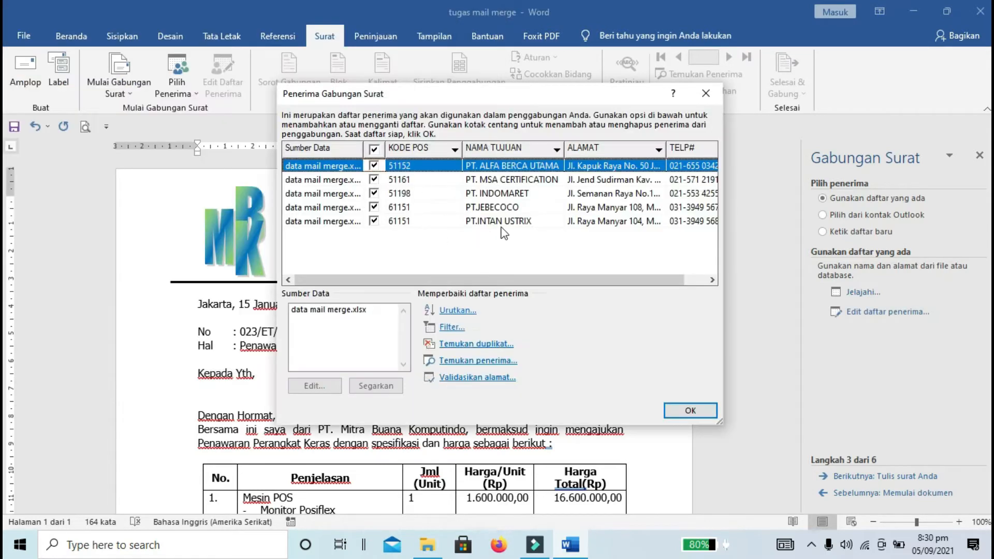
left_click(694, 411)
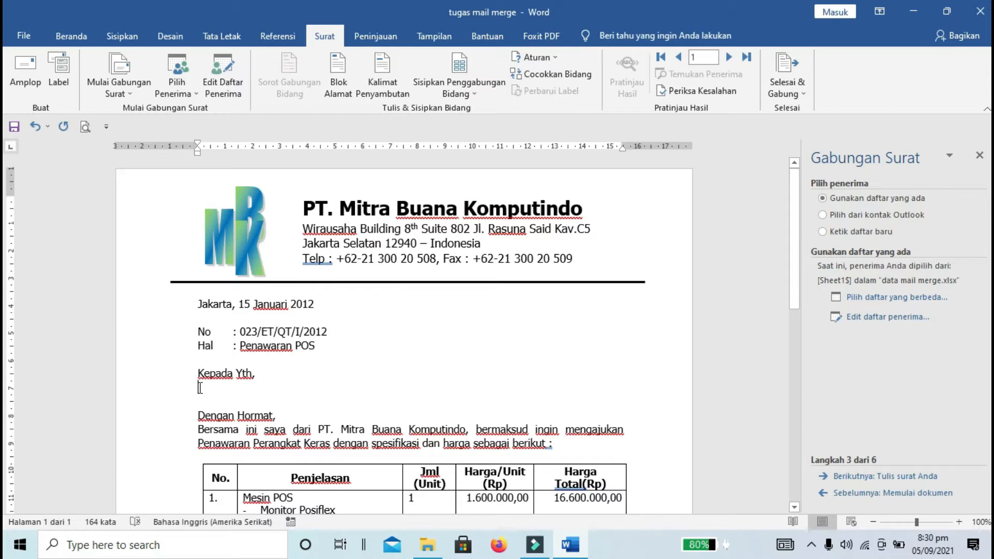
Insert the NAMA_TUJUAN and ALAMAT merge fields on separate lines below "Kepada Yth,".
left_click(465, 96)
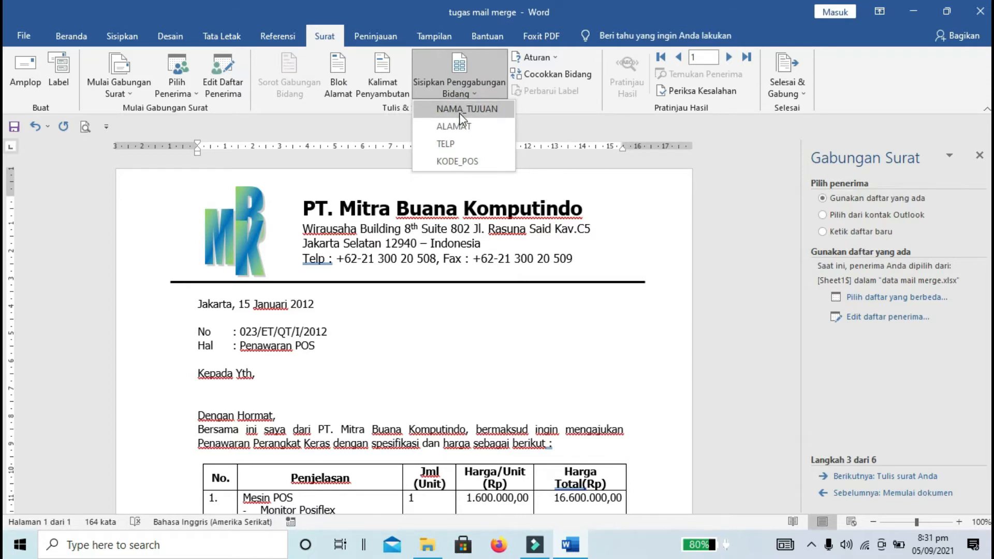
left_click(459, 112)
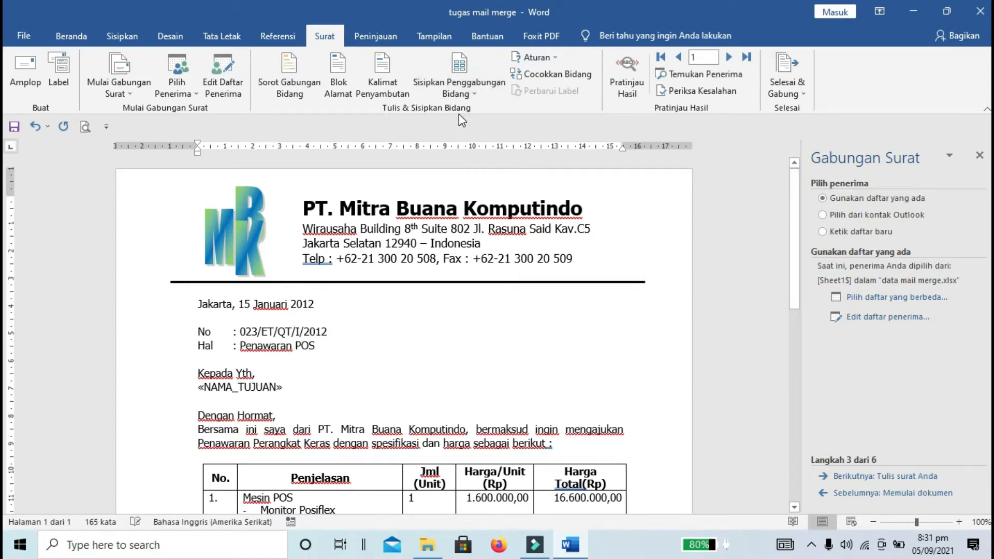
key("Return")
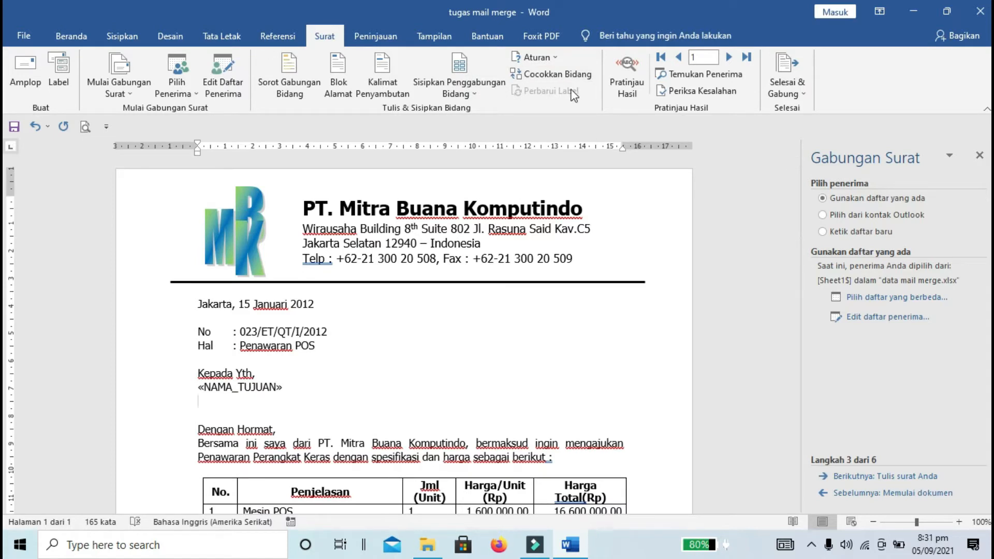
left_click(475, 95)
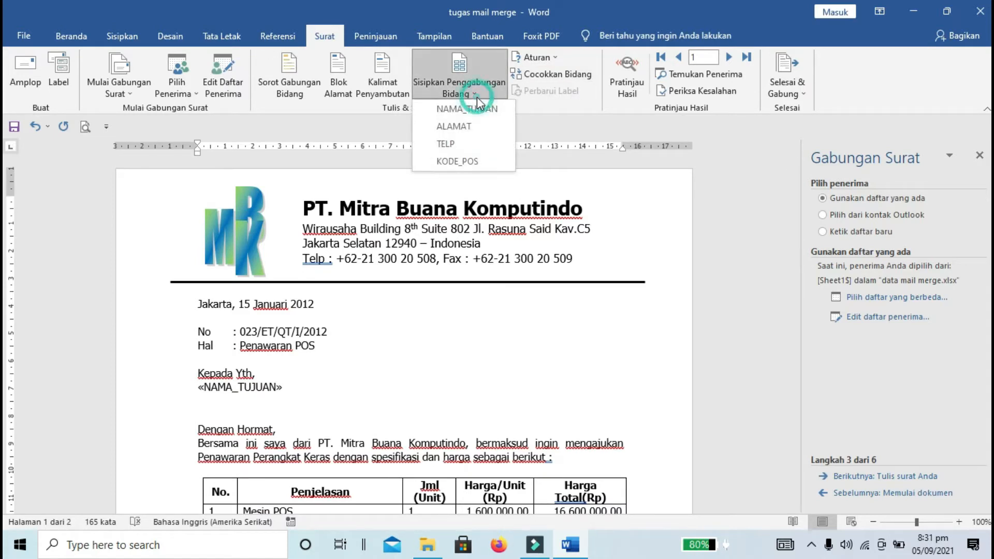
left_click(455, 126)
key("Return")
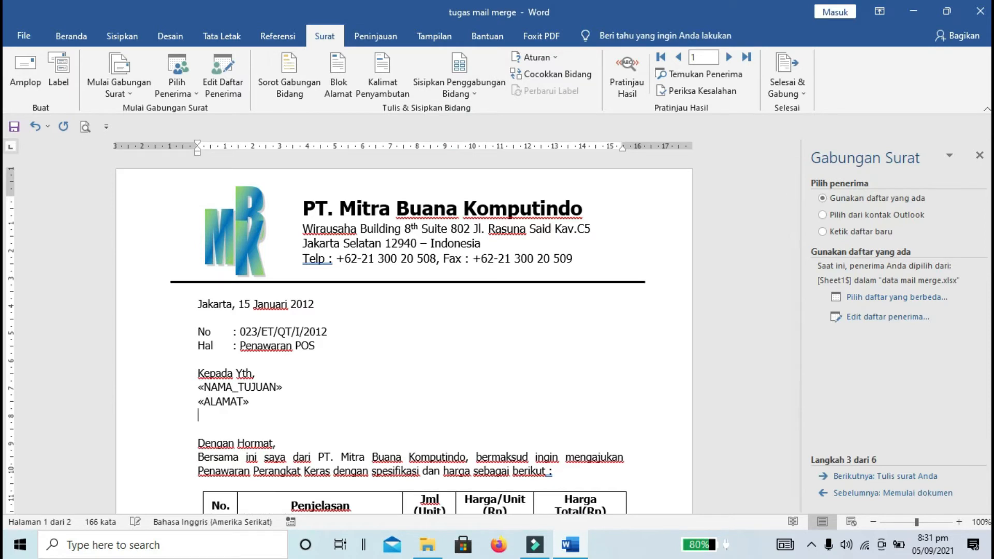
Insert the TELP and KODE_POS merge fields side by side on the line below ALAMAT, followed by a new line.
left_click(474, 95)
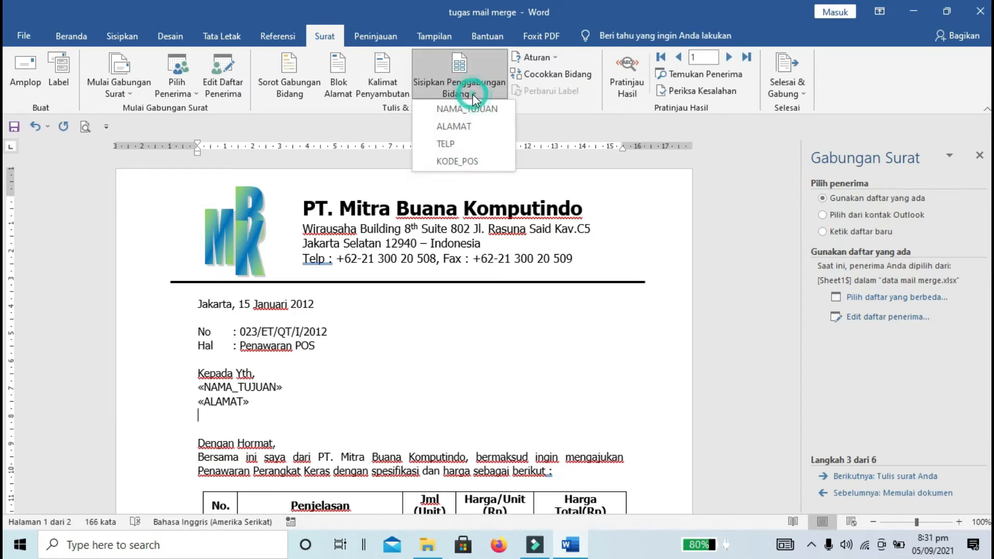
left_click(449, 144)
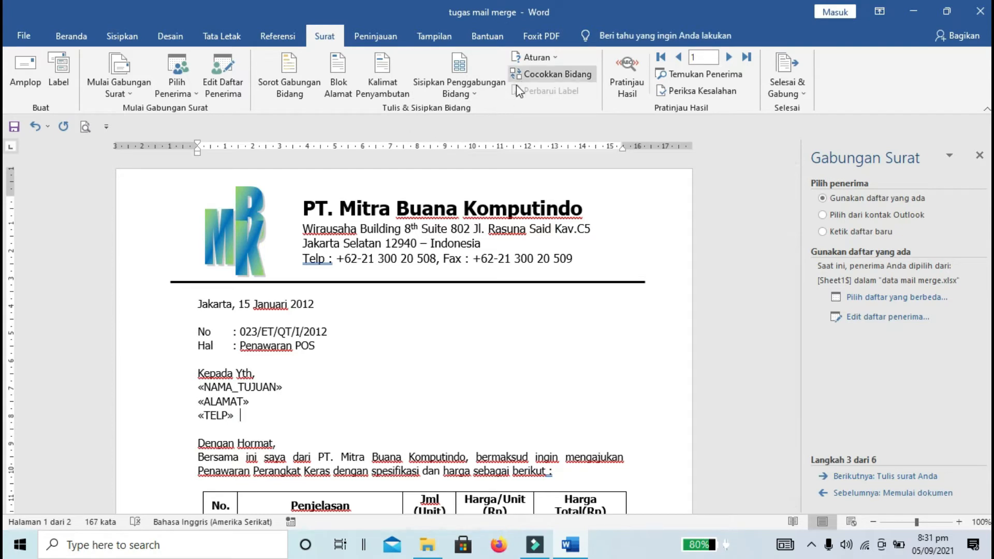
left_click(474, 95)
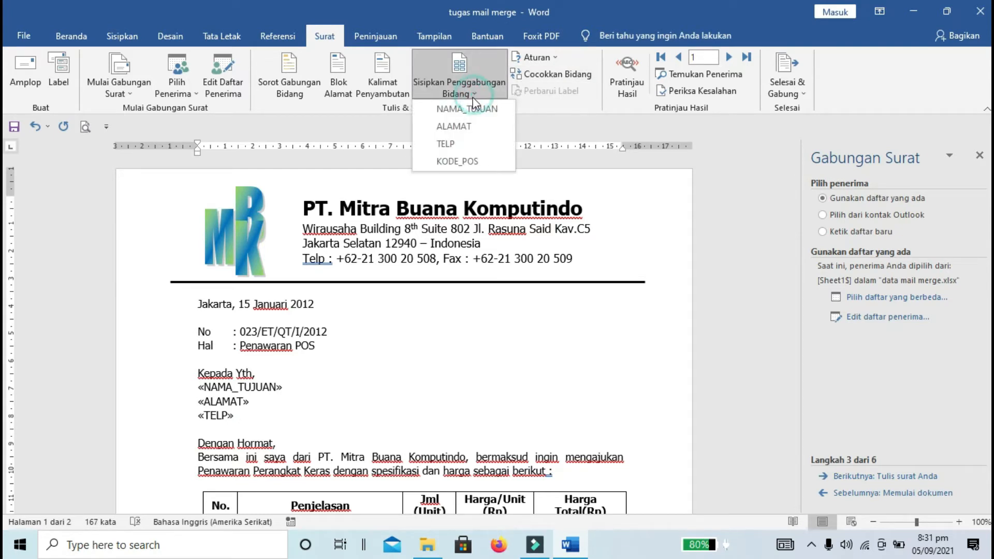
left_click(459, 156)
key("Return")
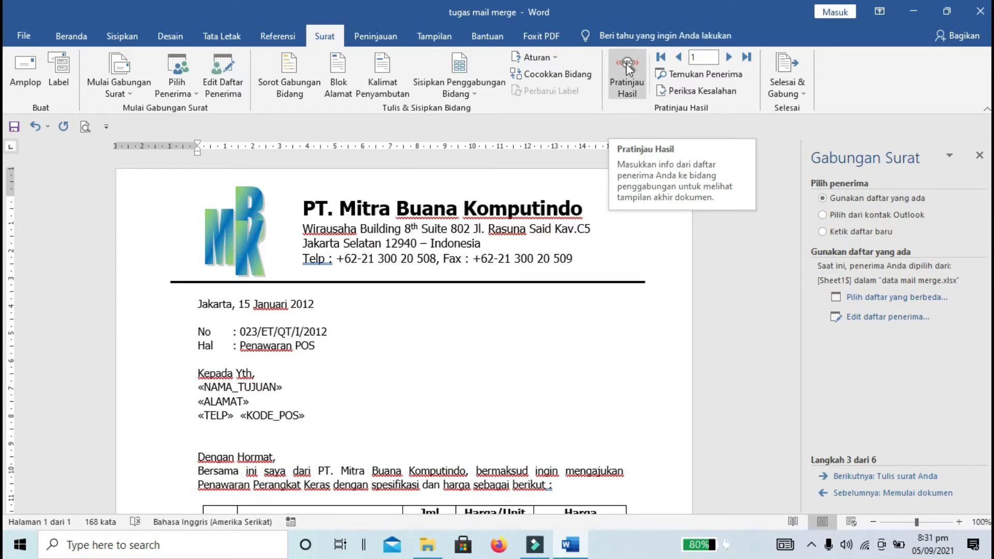
Preview the merge results and go through the recipient records from the first to record 5.
left_click(626, 63)
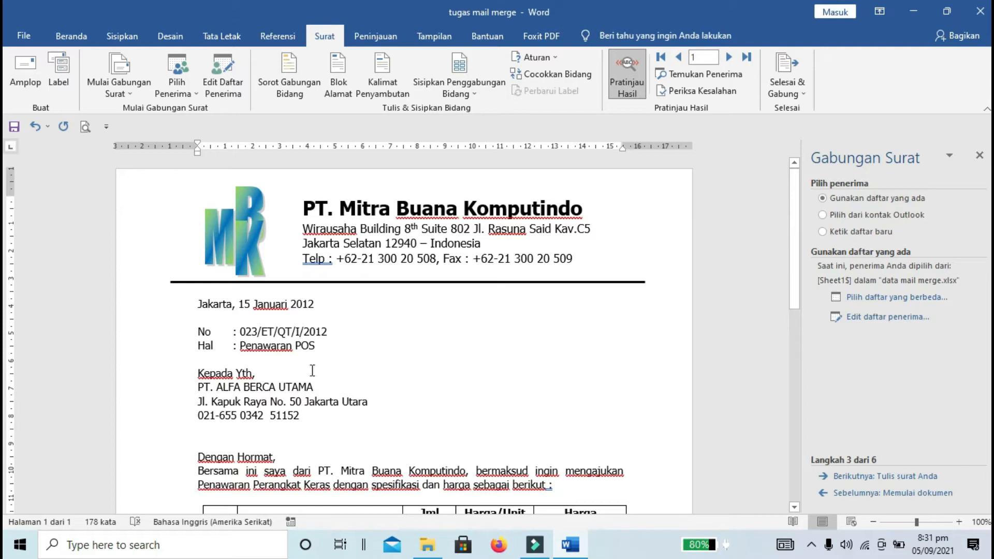
left_click(730, 57)
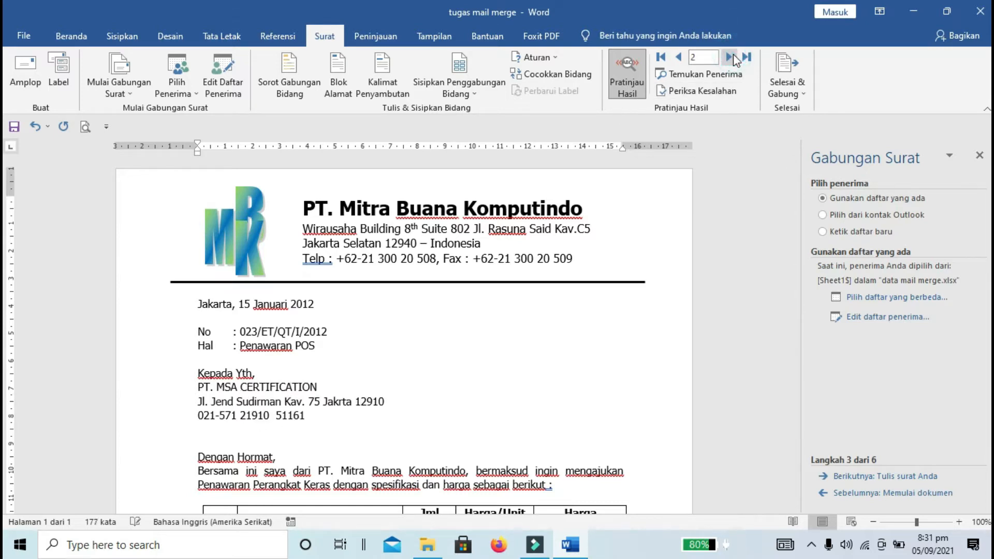
left_click(733, 55)
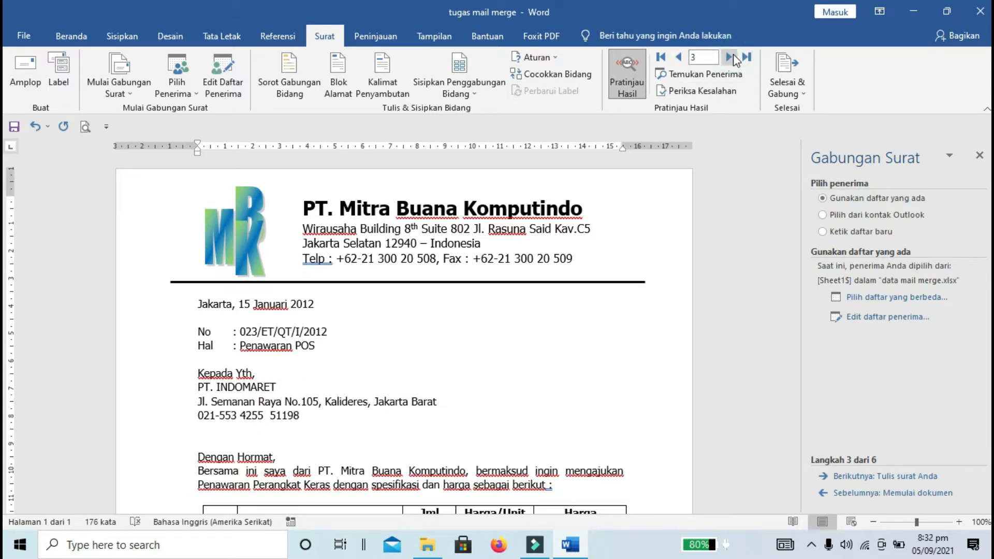
left_click(733, 54)
left_click(731, 56)
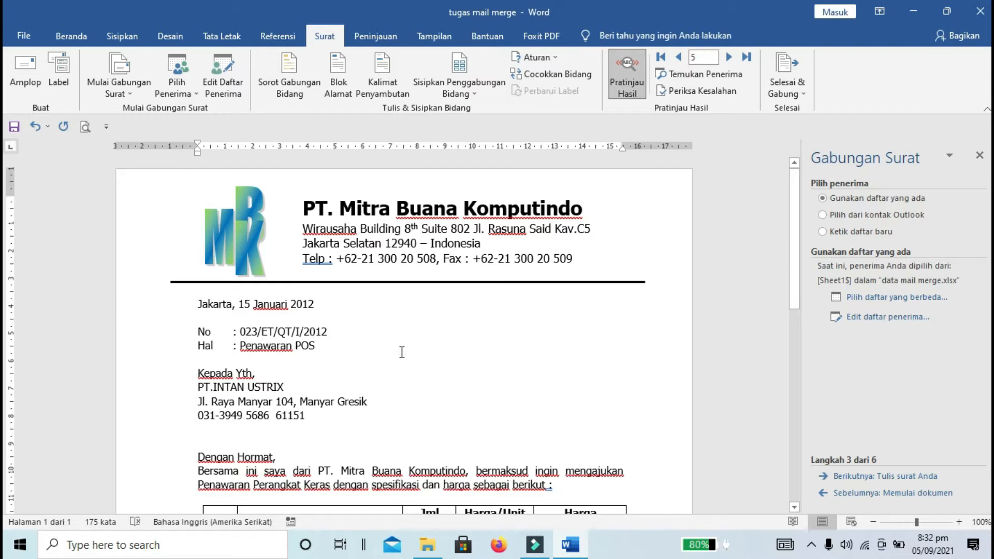
Merge all records to the printer, choosing Microsoft Print to PDF as the printer.
left_click(782, 77)
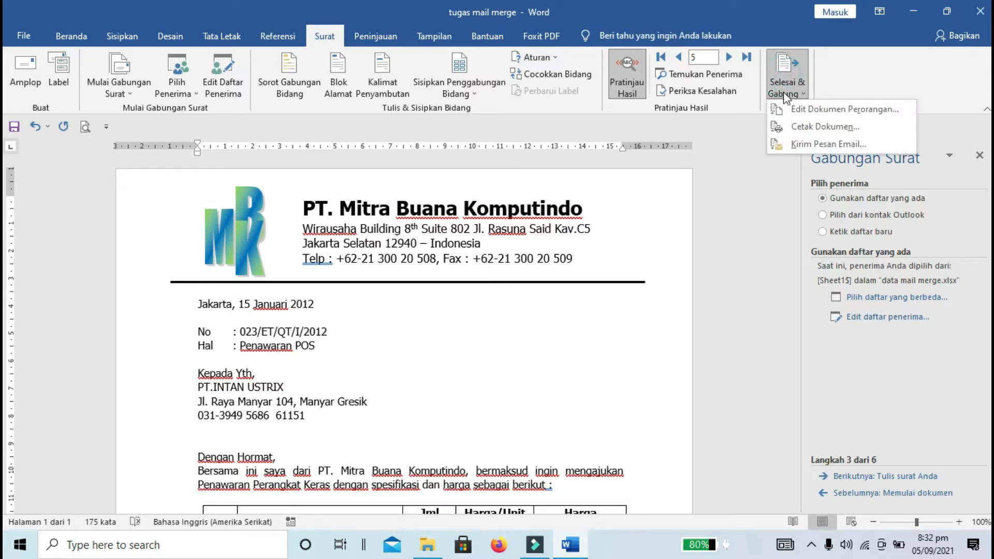
left_click(801, 126)
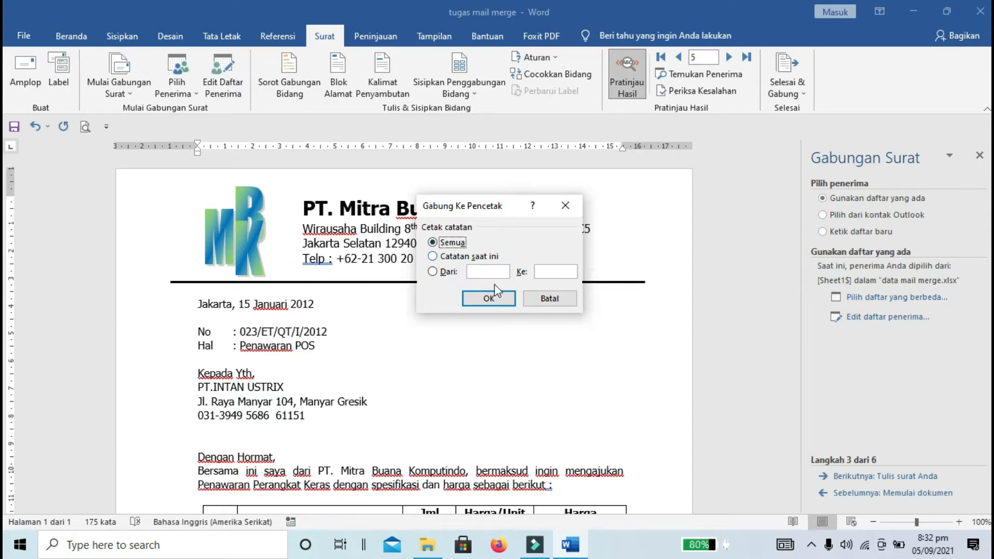
left_click(490, 298)
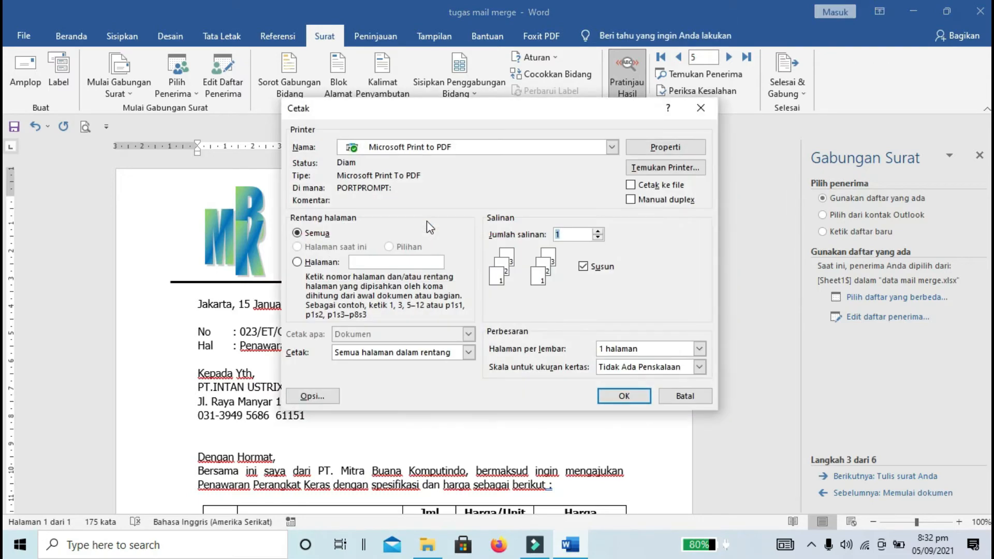
left_click(381, 149)
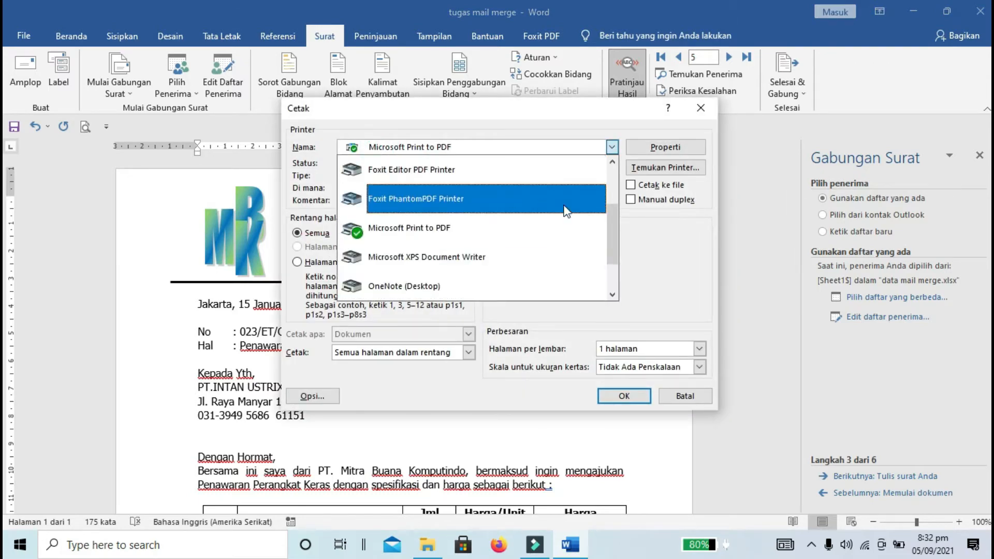
left_click_drag(616, 240, 621, 169)
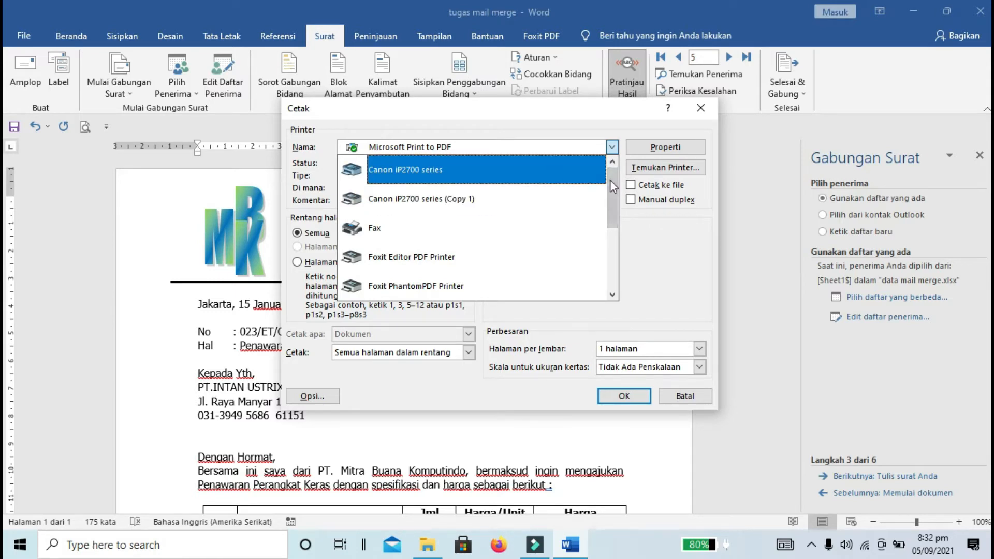
left_click(611, 184)
left_click_drag(612, 184, 620, 213)
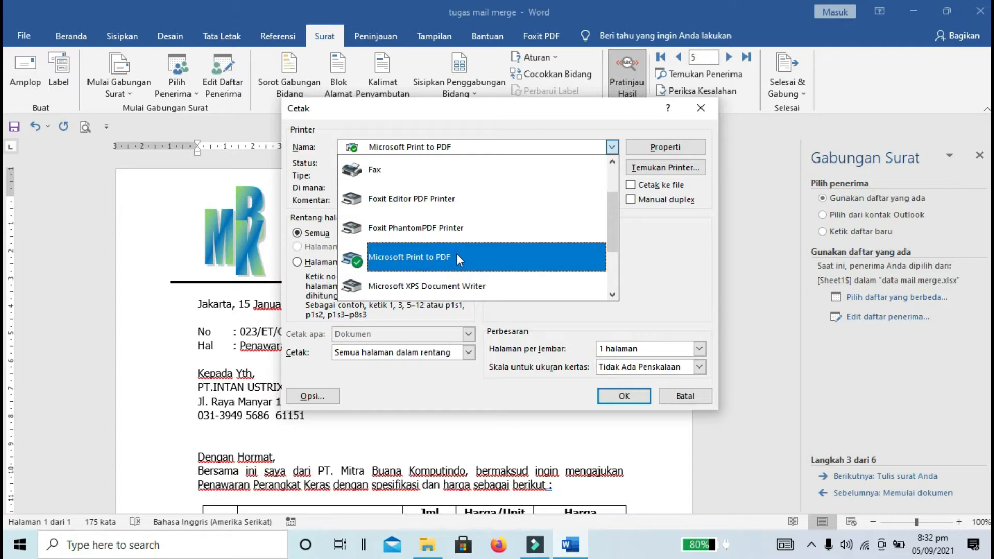
left_click(458, 256)
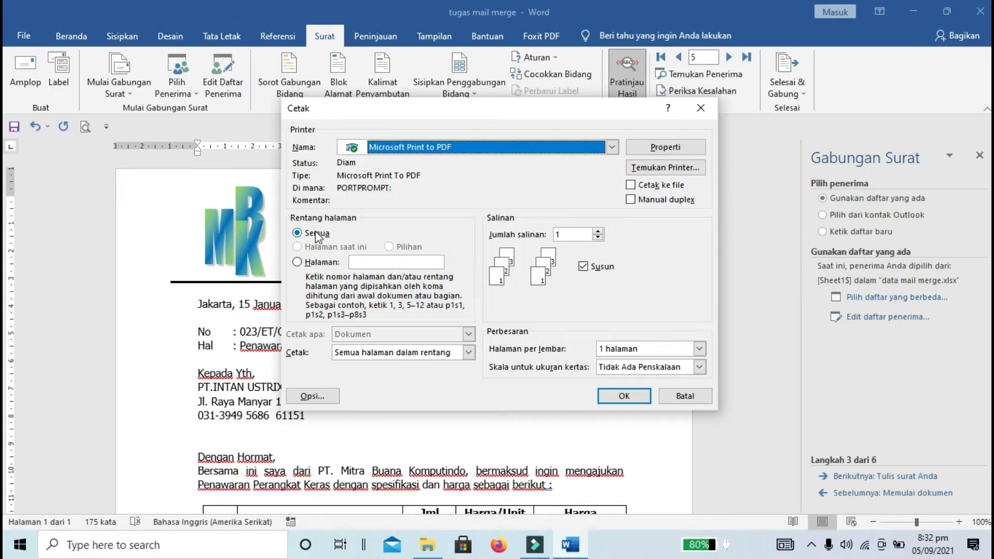
Print all pages and save the output as the PDF "hasil mail merge data excel" in the 1. Mail merge folder.
left_click(625, 397)
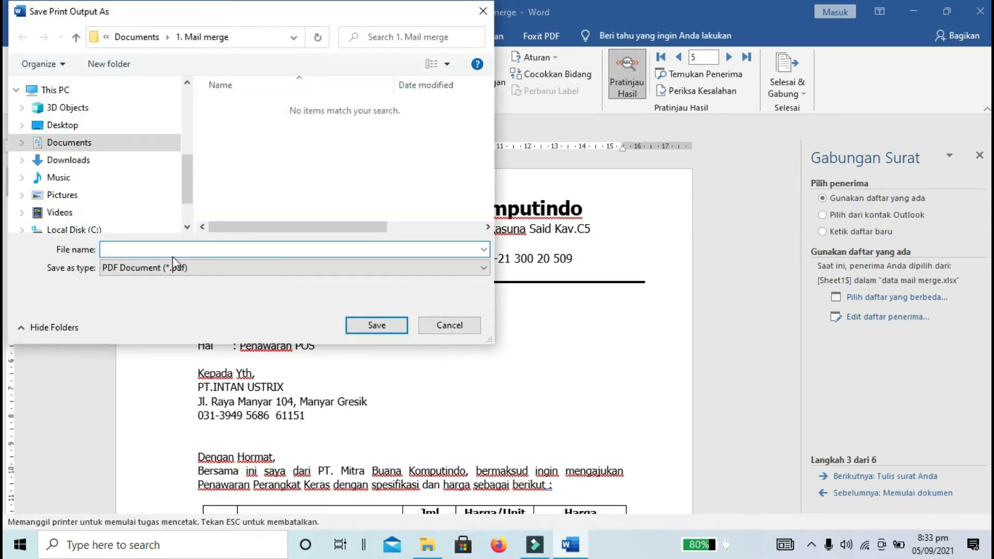
type("hasil mail merge data excel")
left_click(389, 331)
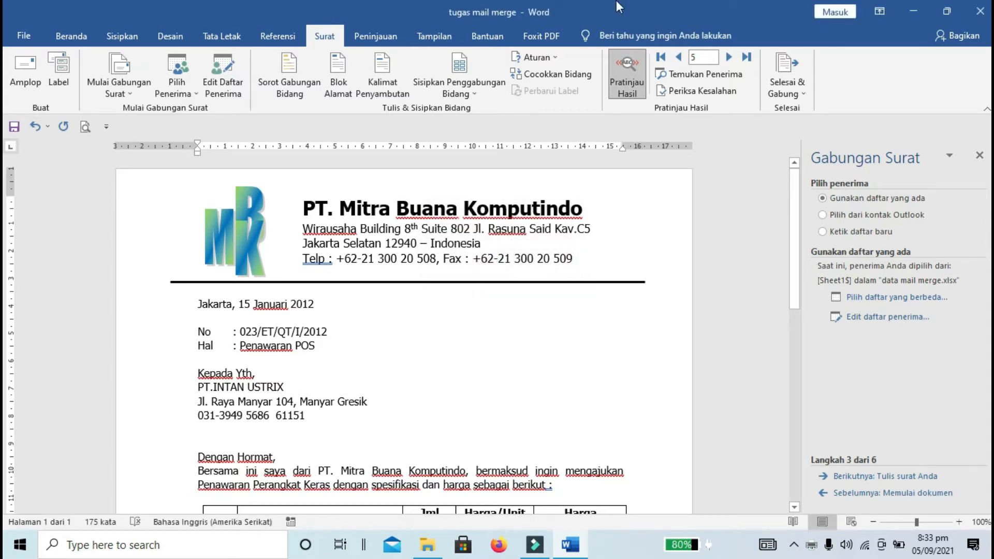
Open the hasil mail merge data excel PDF in Foxit PhantomPDF, accept it as default PDF viewer, and look through the merged letters.
left_click(913, 10)
left_click(291, 183)
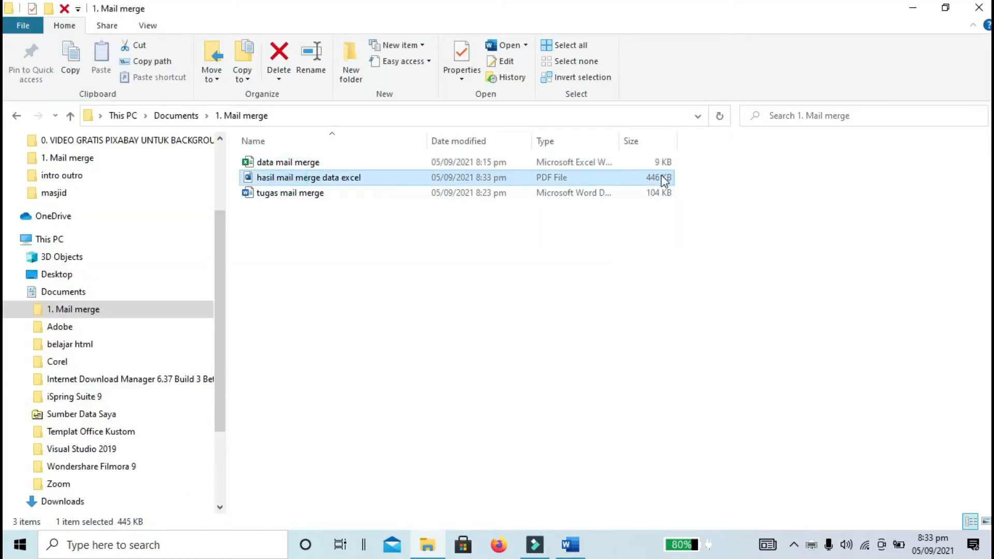
right_click(344, 180)
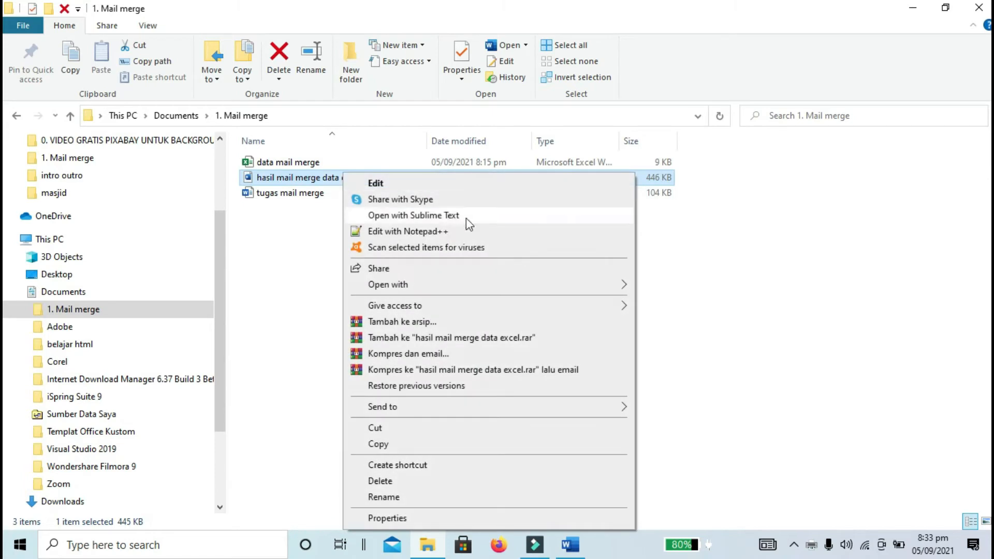
mouse_move(458, 289)
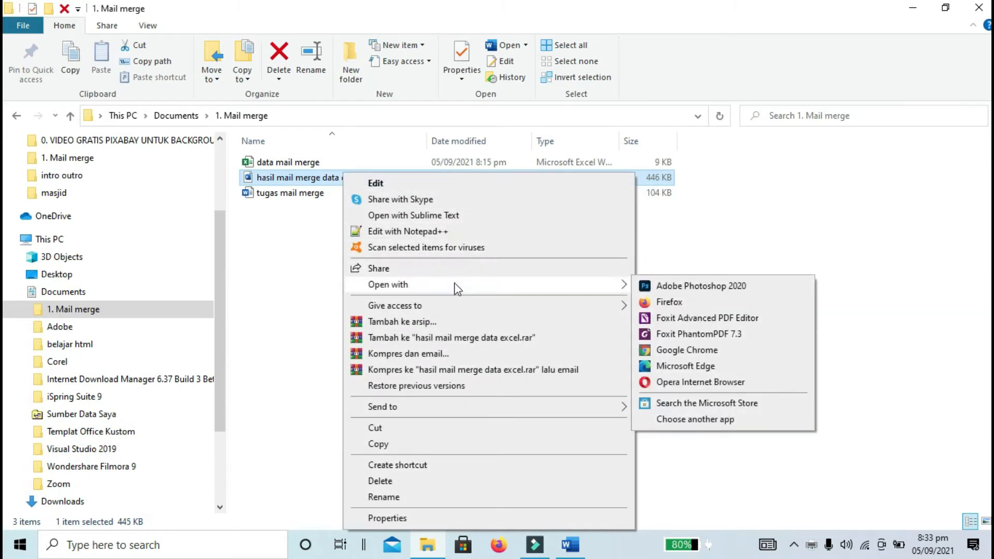
left_click(688, 334)
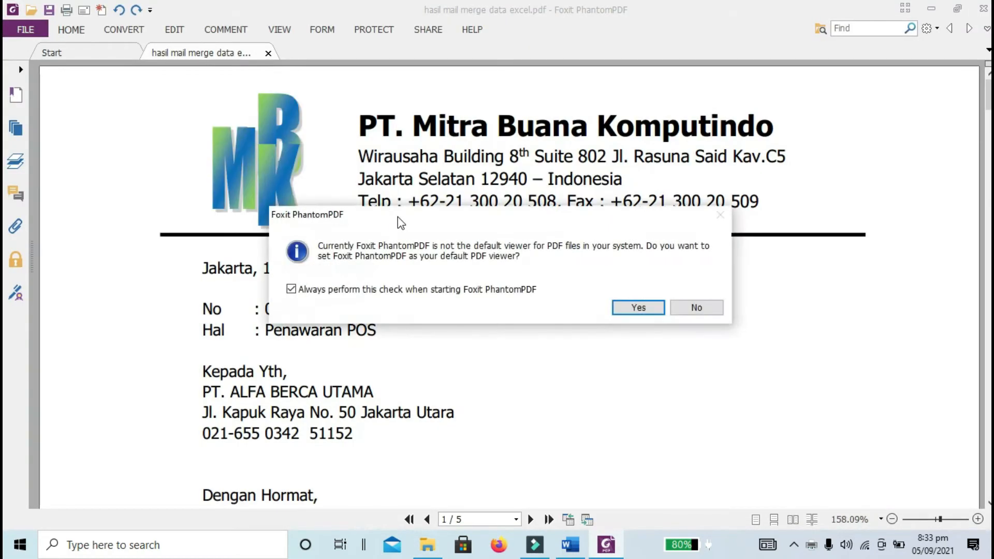
left_click(635, 307)
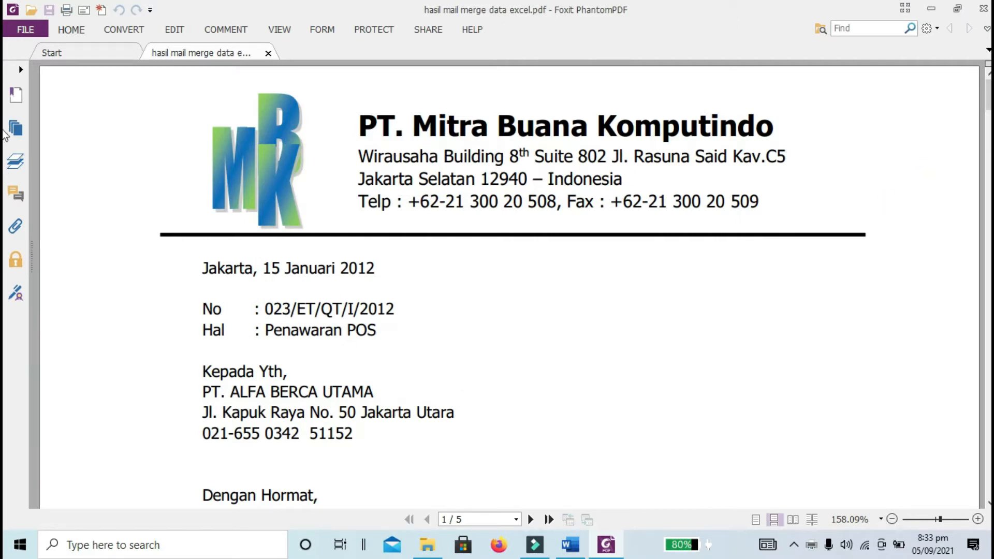
left_click_drag(989, 103, 979, 505)
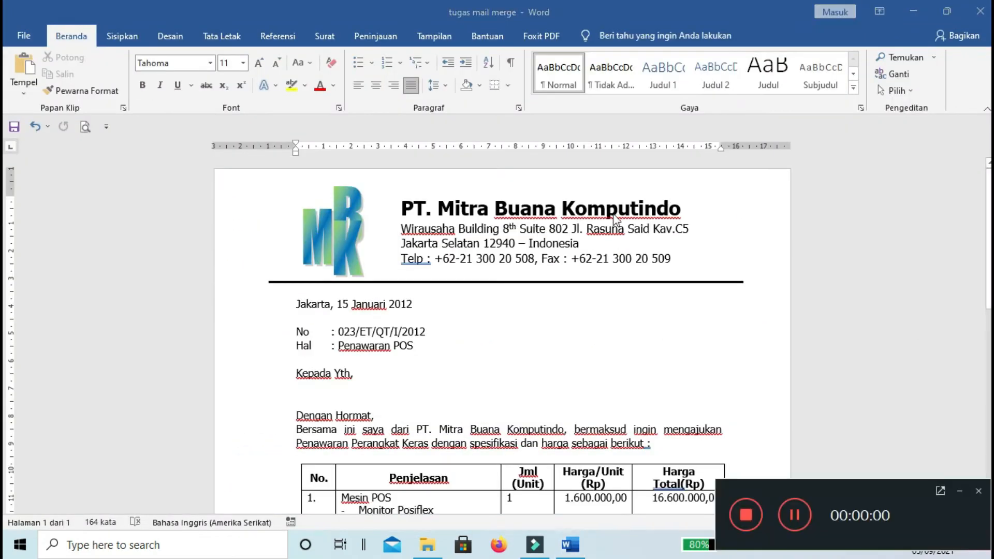
left_click(312, 387)
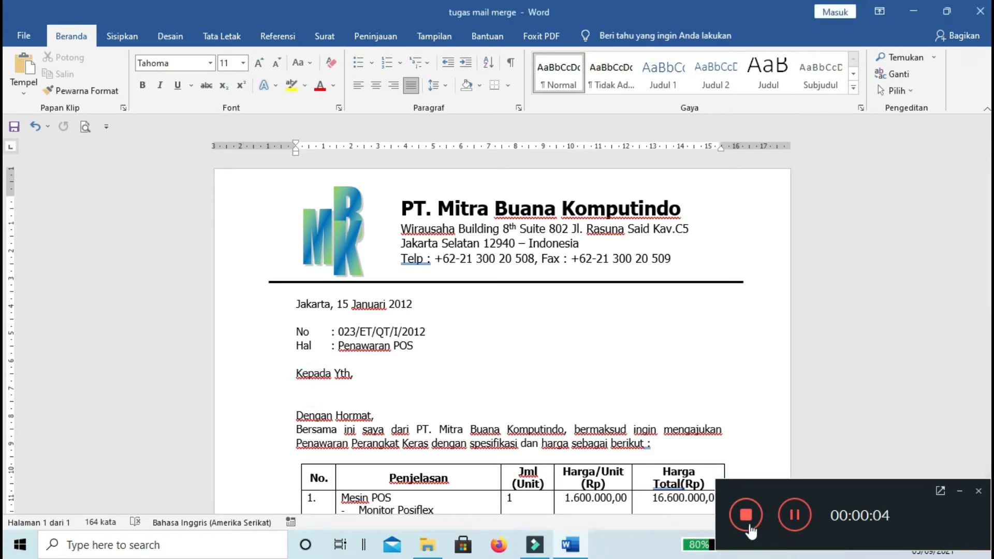
left_click(958, 491)
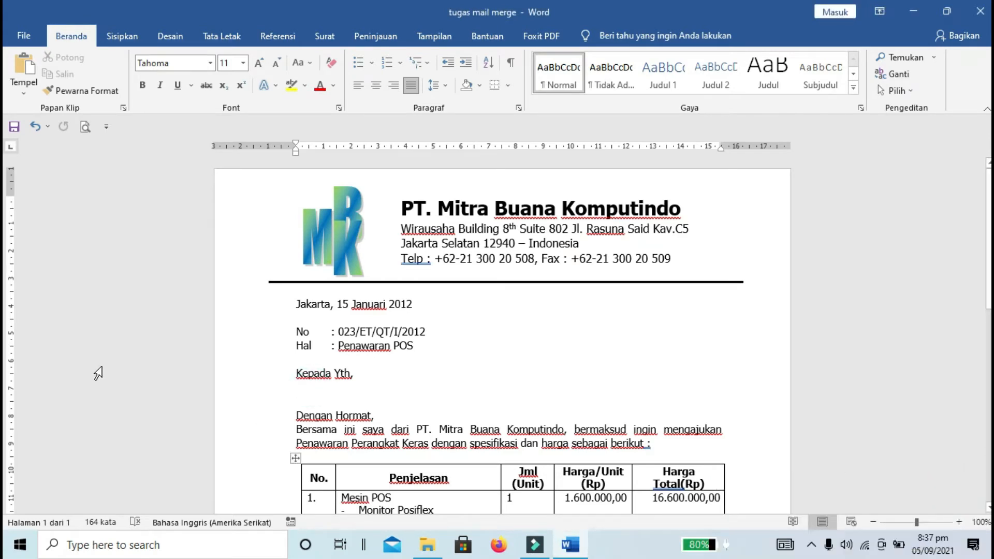
Start a new typed recipient list for the mail merge, with the insertion point on the line below "Kepada Yth,".
left_click(301, 390)
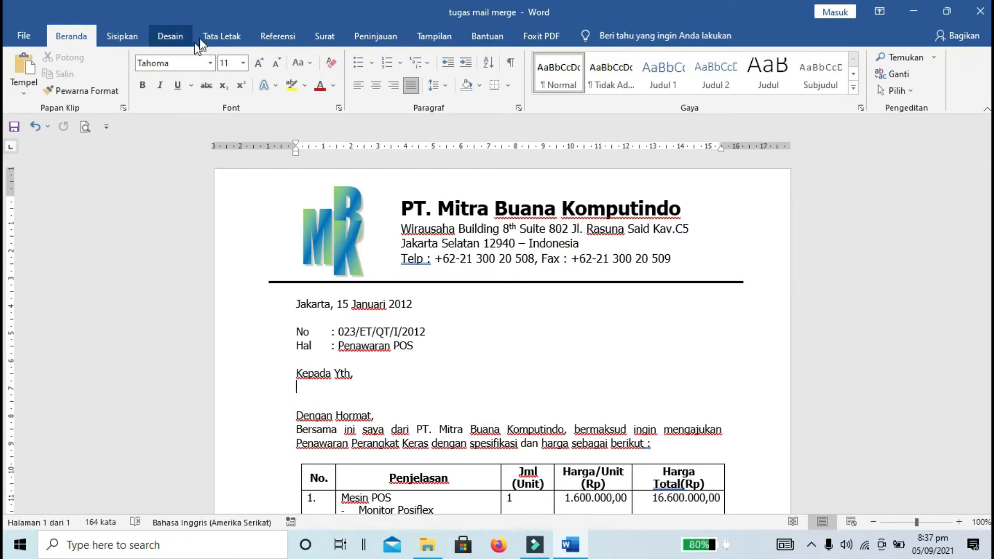
left_click(333, 41)
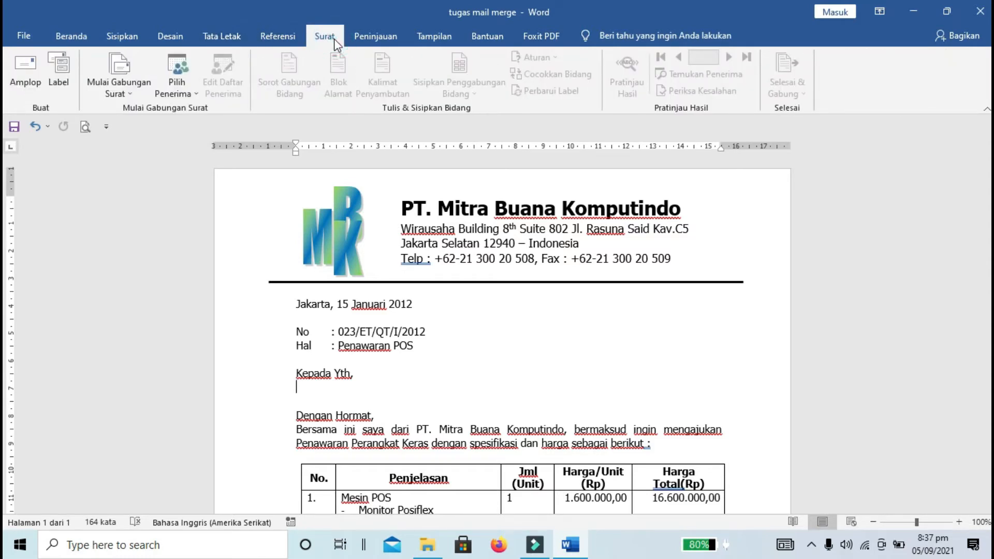
left_click(199, 94)
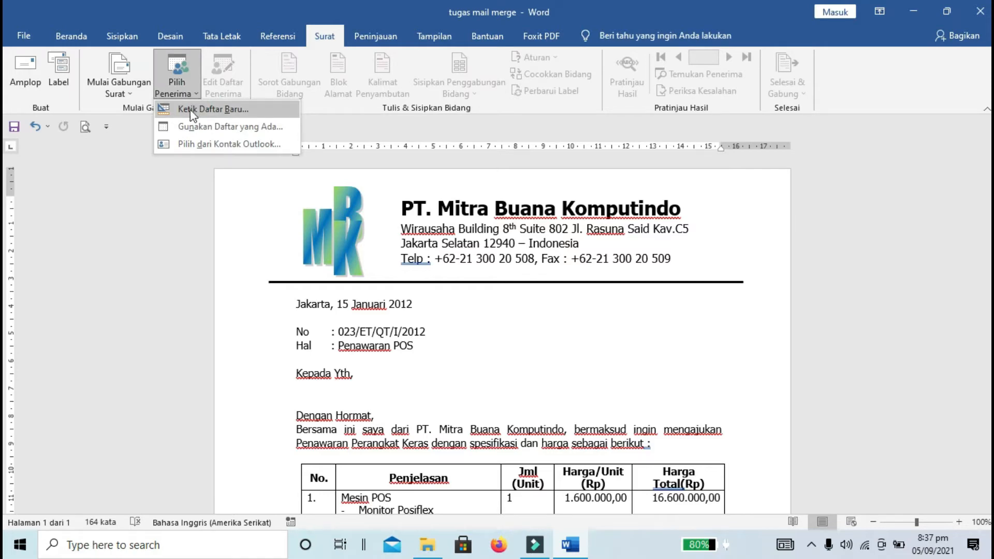
left_click(190, 110)
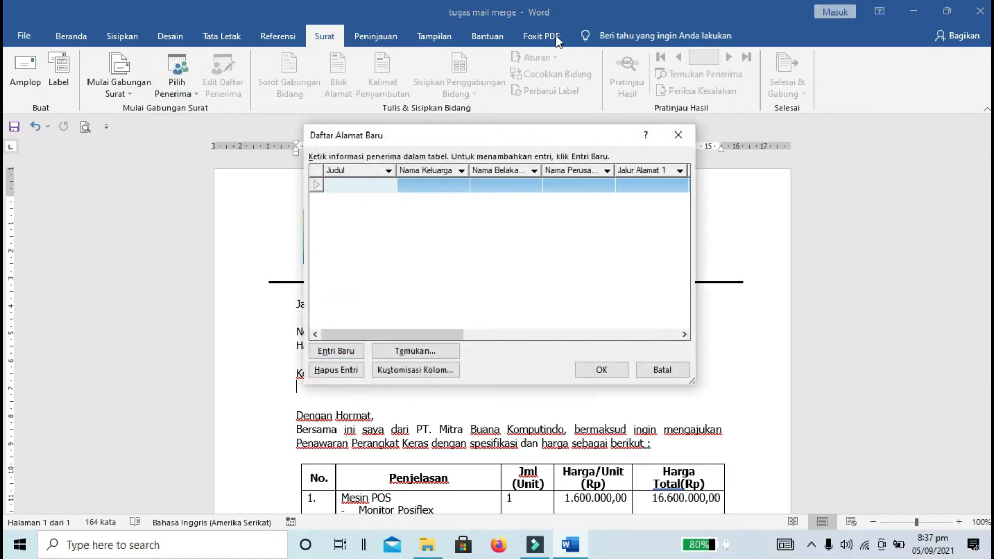
Customize the address list columns by deleting all default fields, from Judul through Alamat Email.
left_click(394, 371)
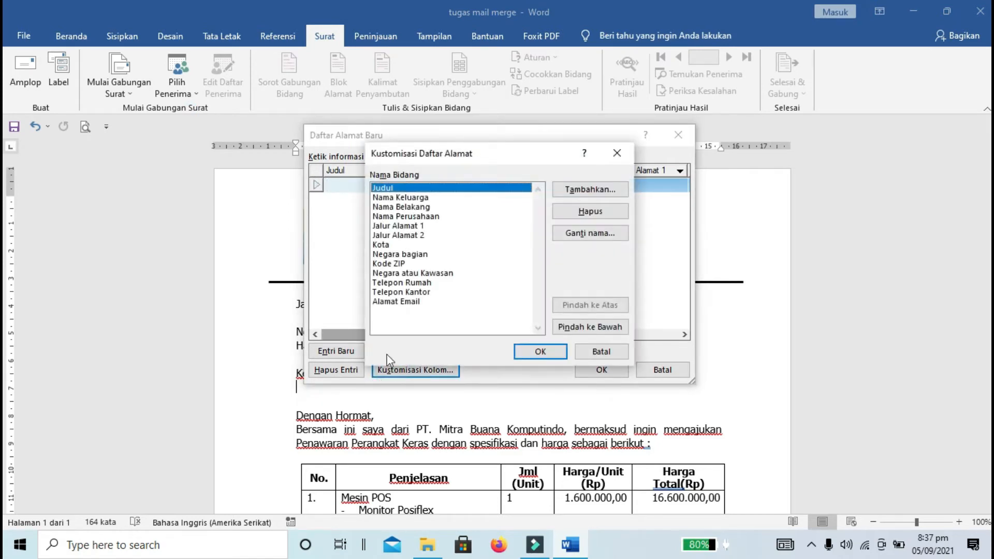
left_click(591, 214)
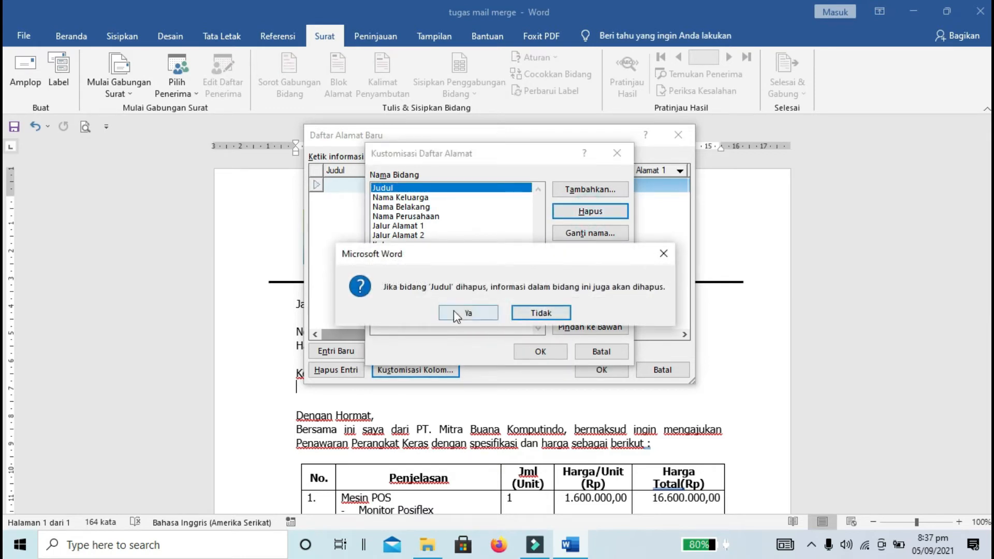
left_click(458, 308)
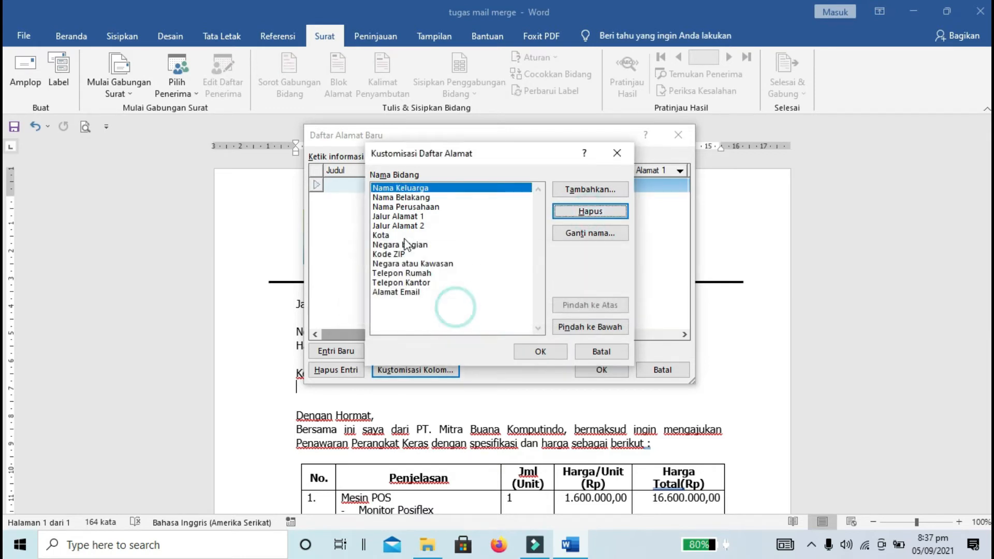
left_click(569, 211)
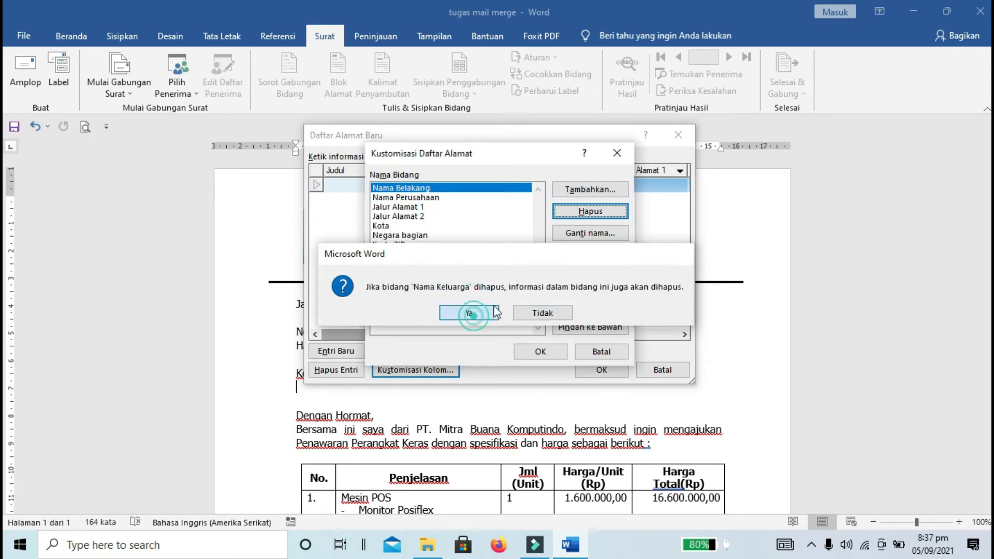
left_click(470, 313)
key("Return")
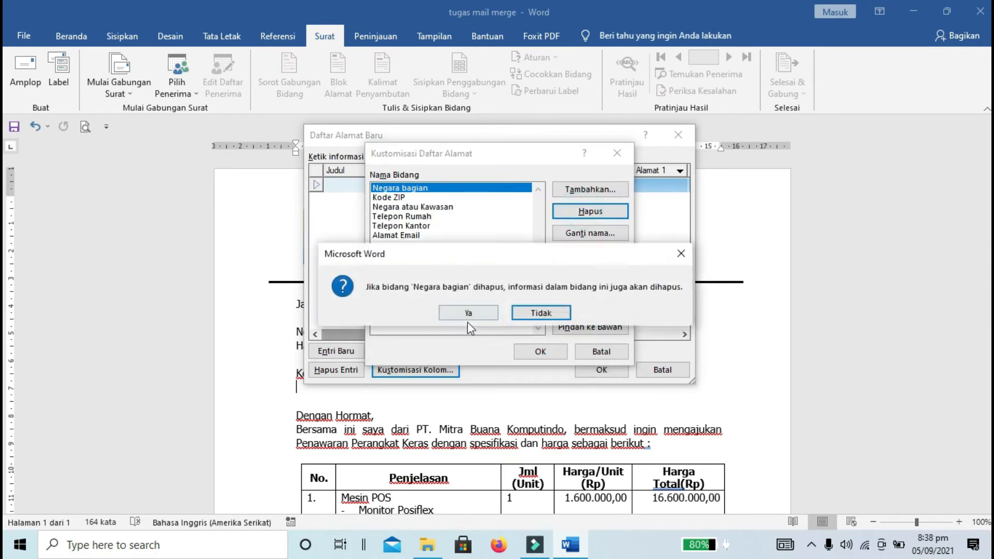
left_click(468, 314)
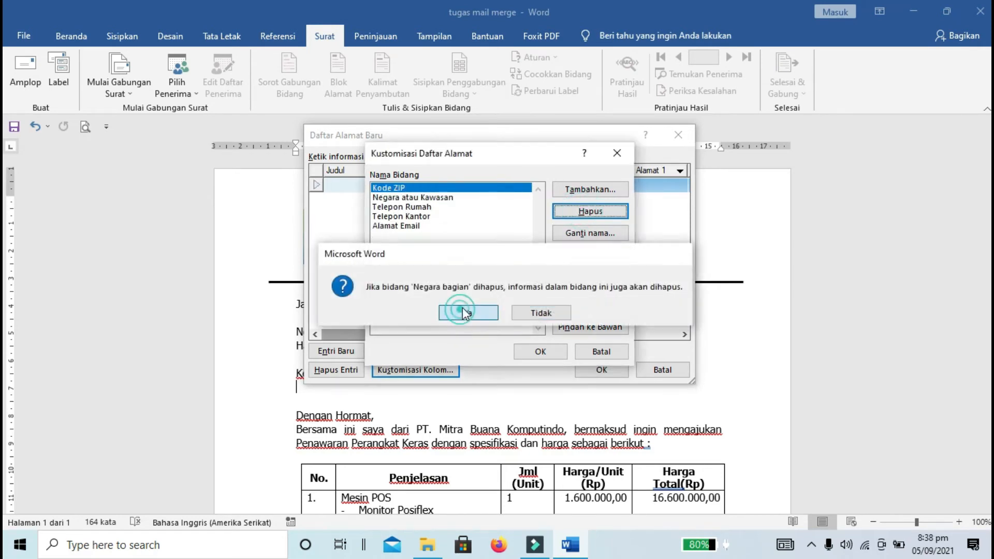
left_click(591, 211)
left_click(449, 313)
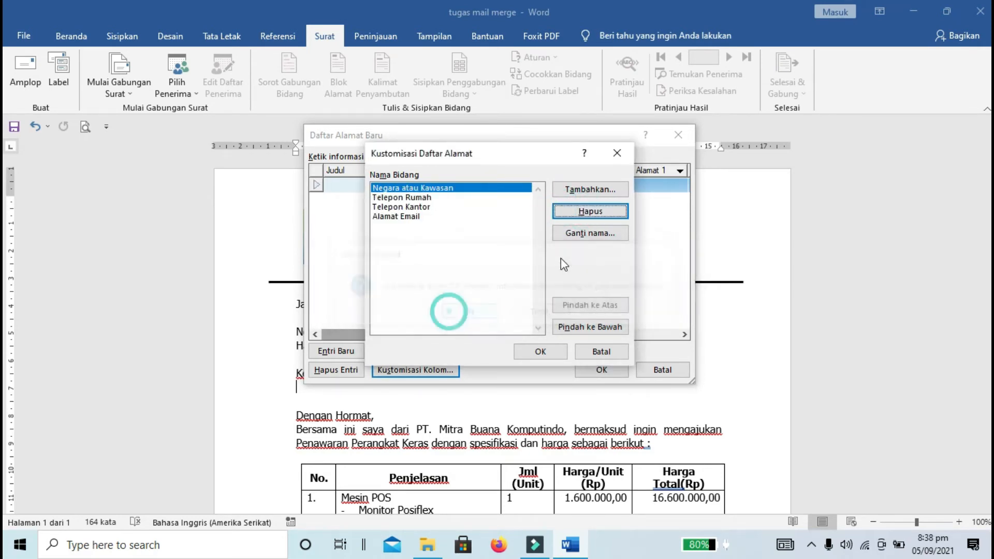
left_click(591, 211)
left_click(479, 317)
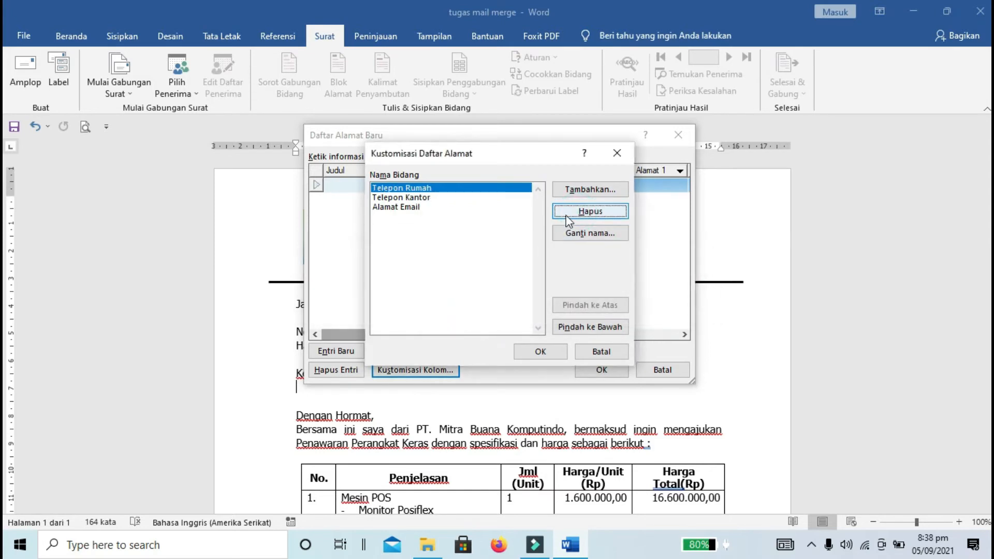
left_click(591, 212)
left_click(467, 310)
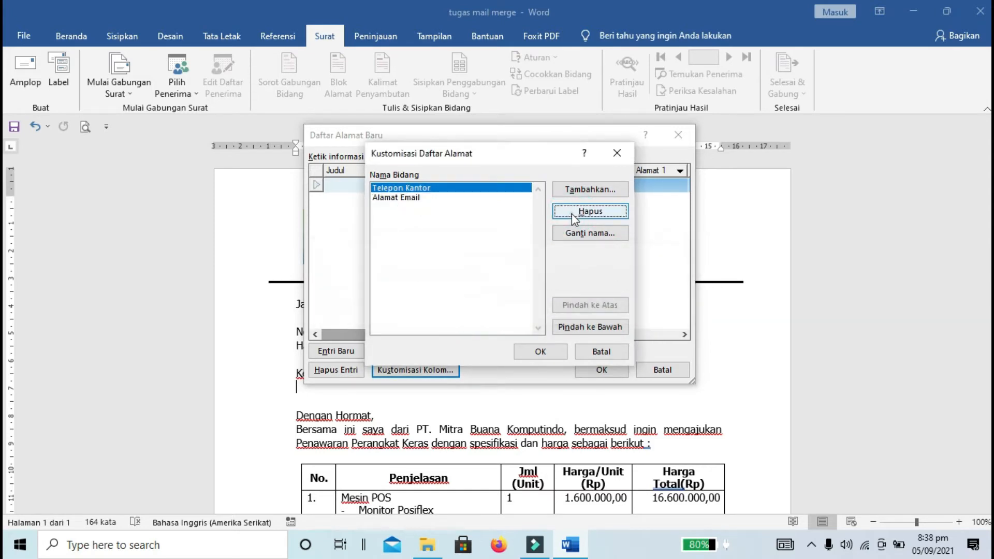
left_click(571, 212)
left_click(469, 313)
left_click(590, 212)
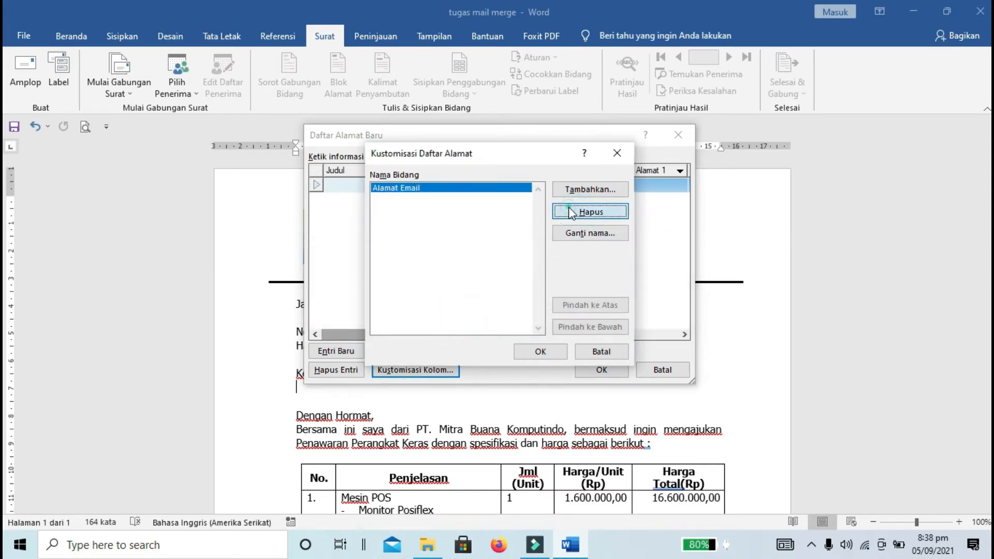
left_click(467, 314)
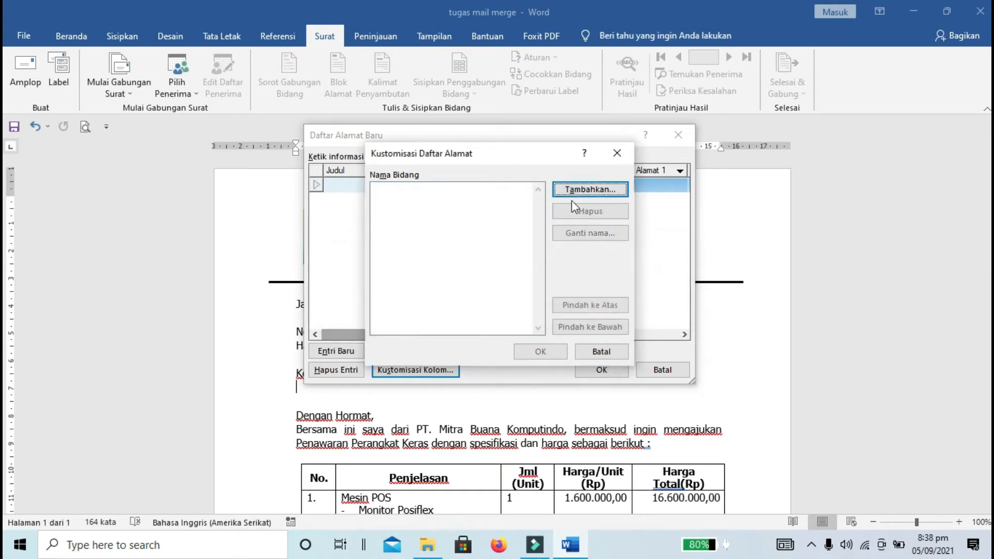
Add the fields NAMA TUJUAN and ALAMAT to the address list.
left_click(596, 191)
type("N")
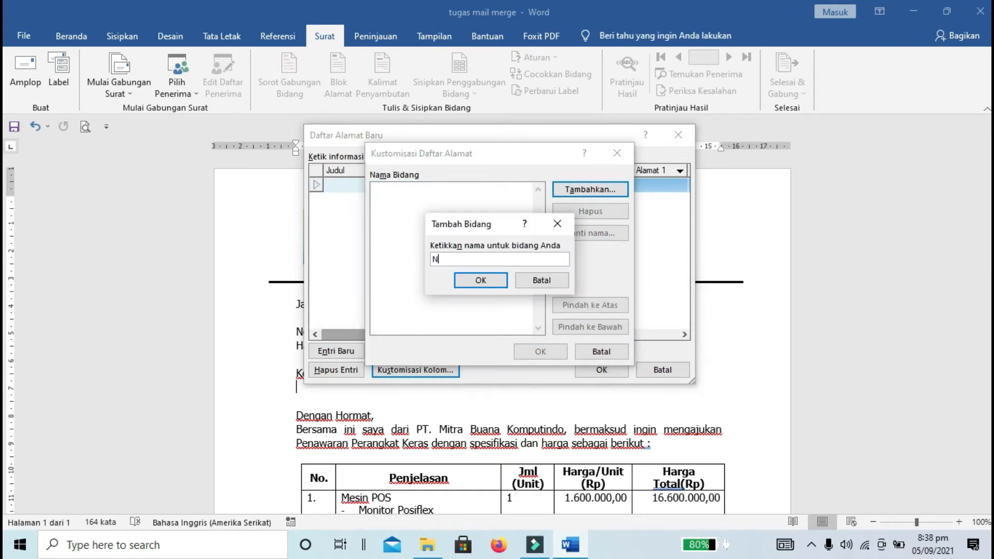
type("AMA TUJUAN")
left_click(480, 282)
key("Return")
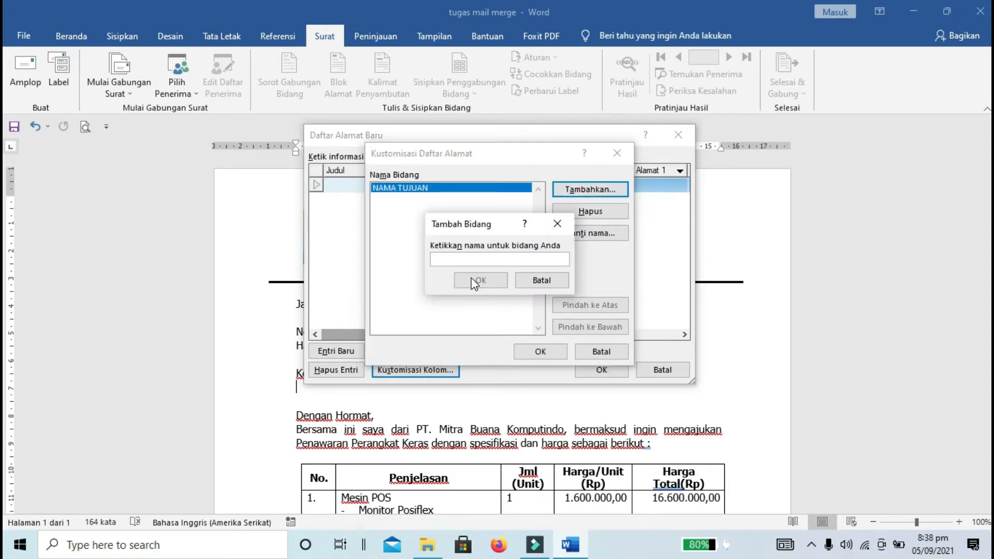
type("ALAMAT")
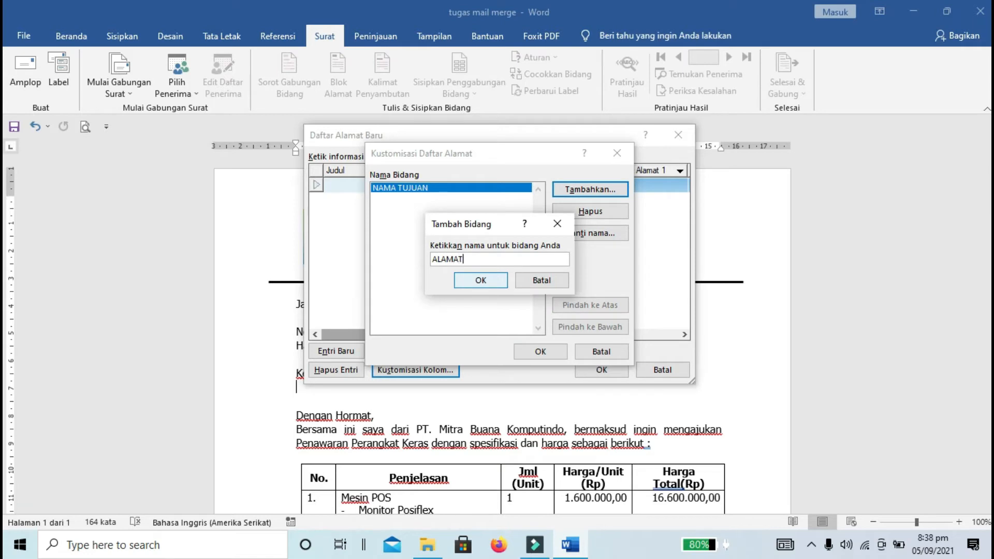
left_click(484, 281)
Add the fields TELP and KODE POS to the address list and apply the customized columns.
left_click(582, 189)
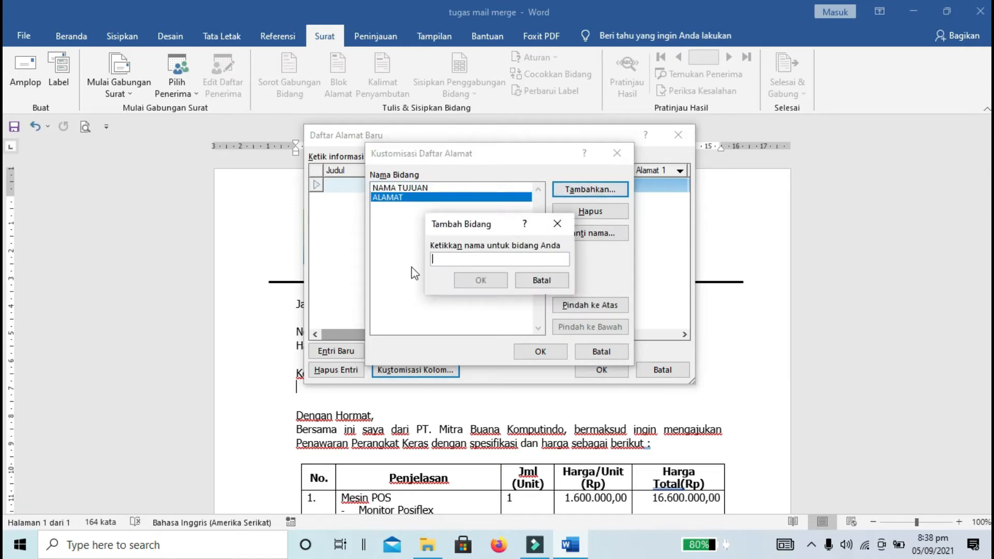
type("TELP")
key("Return")
key("Return")
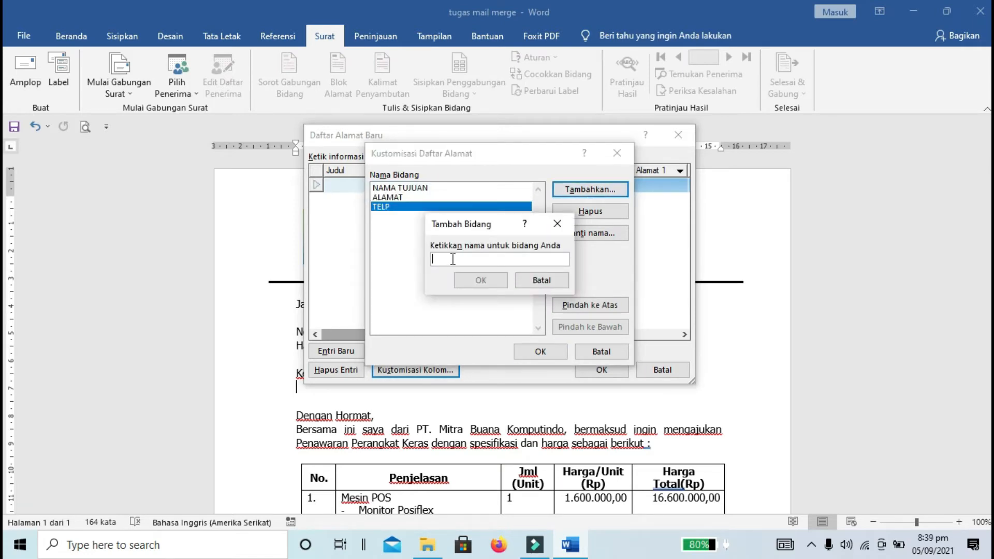
type("KOD")
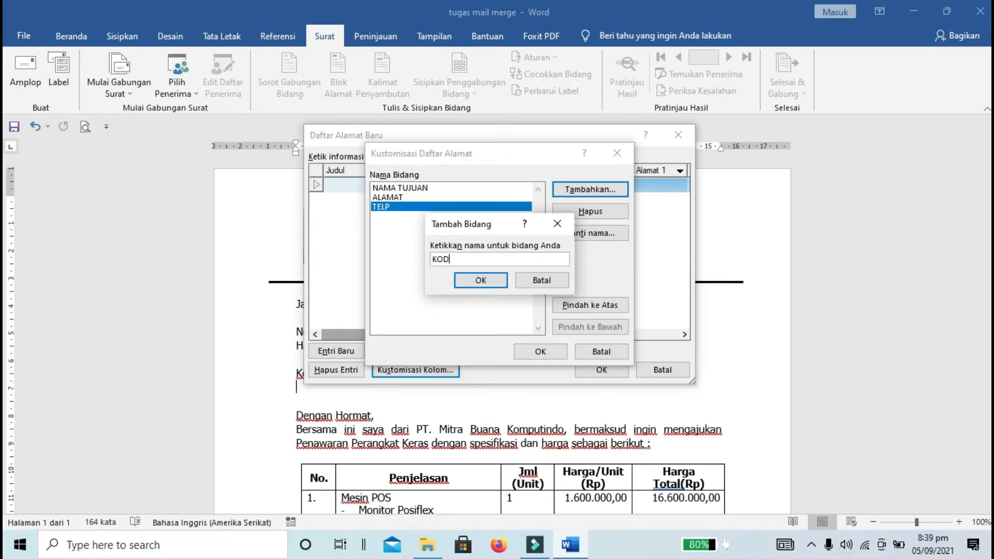
type("E POS")
left_click(496, 280)
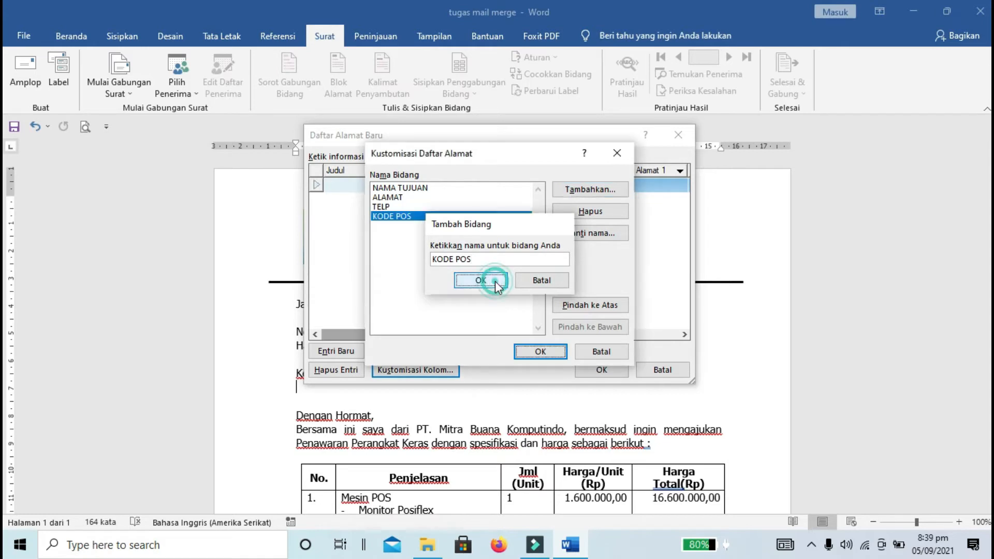
left_click(552, 354)
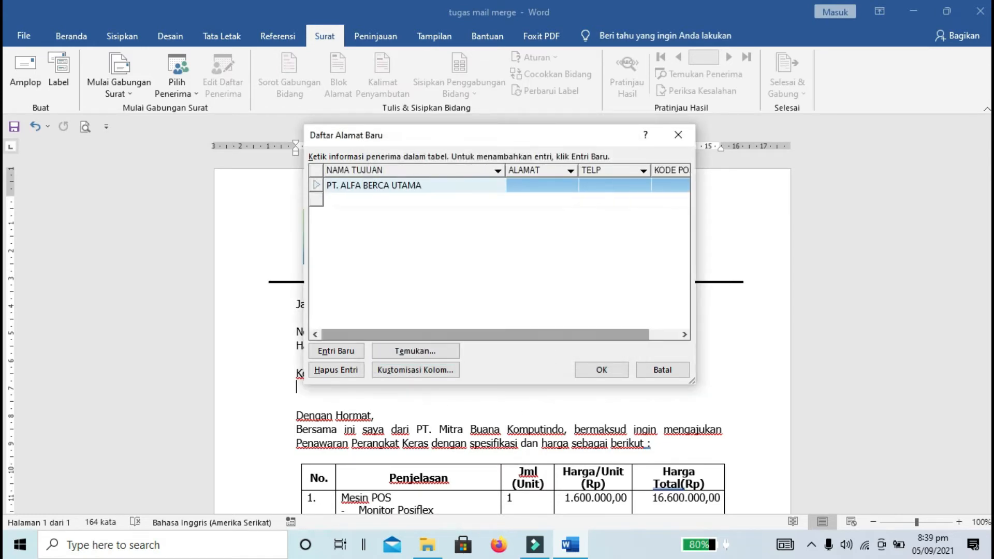
Fill in the address, phone number and postal code for PT. ALFA BERCA UTAMA, and enter the four other company recipients.
key("Tab")
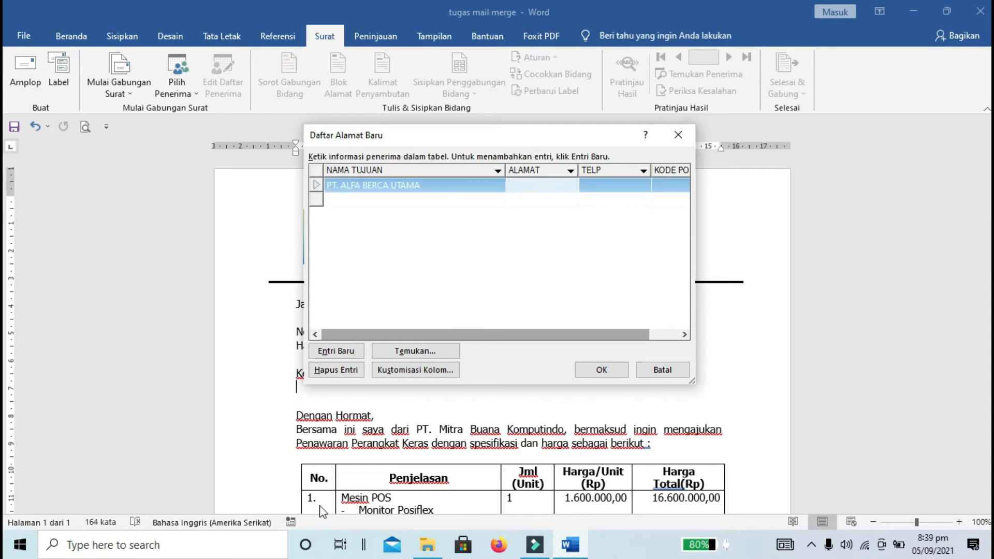
type("J")
type("655")
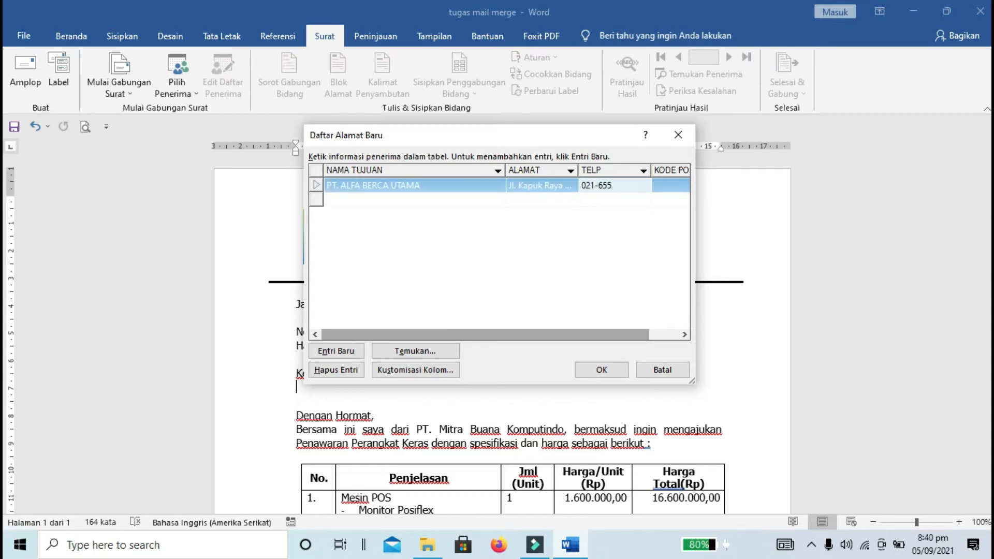
type("0342")
key("Tab")
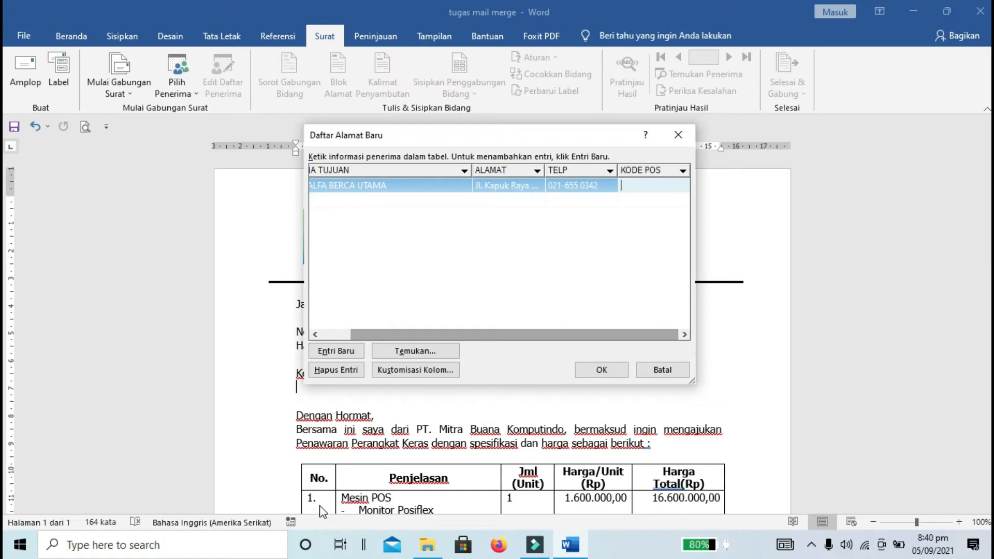
type("51152")
key("Tab")
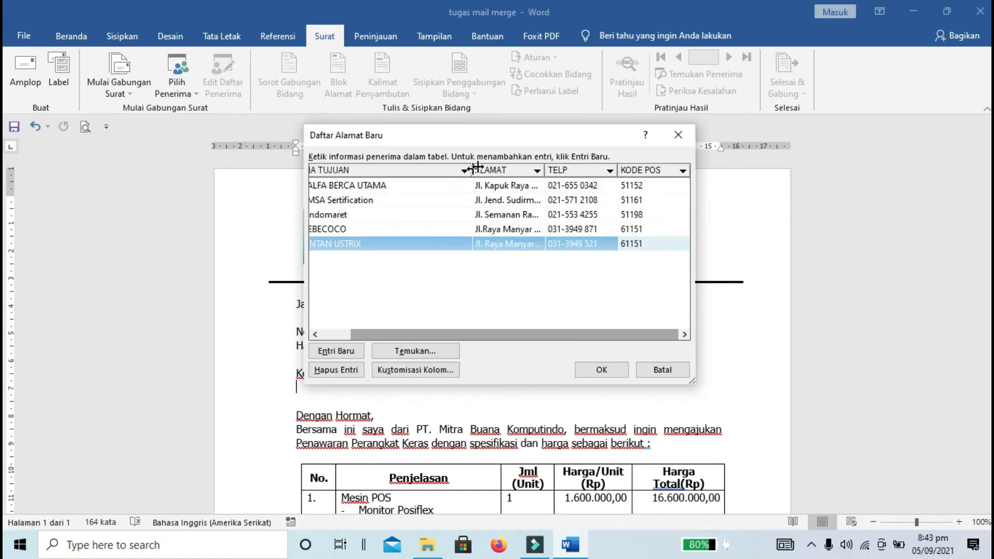
Finish the recipient list and save it as "data mail merge word" in the 1. Mail merge folder.
left_click(599, 370)
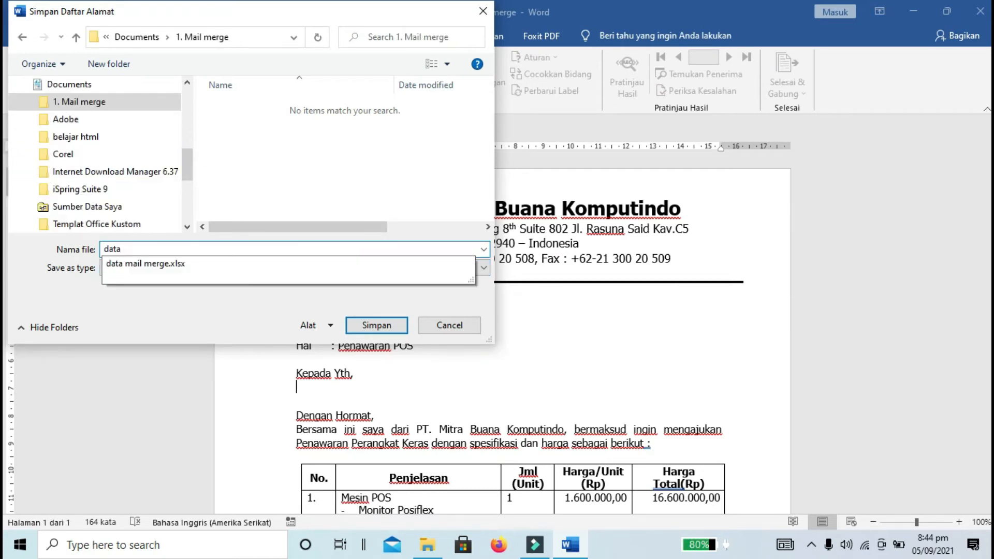
type("mail merge word")
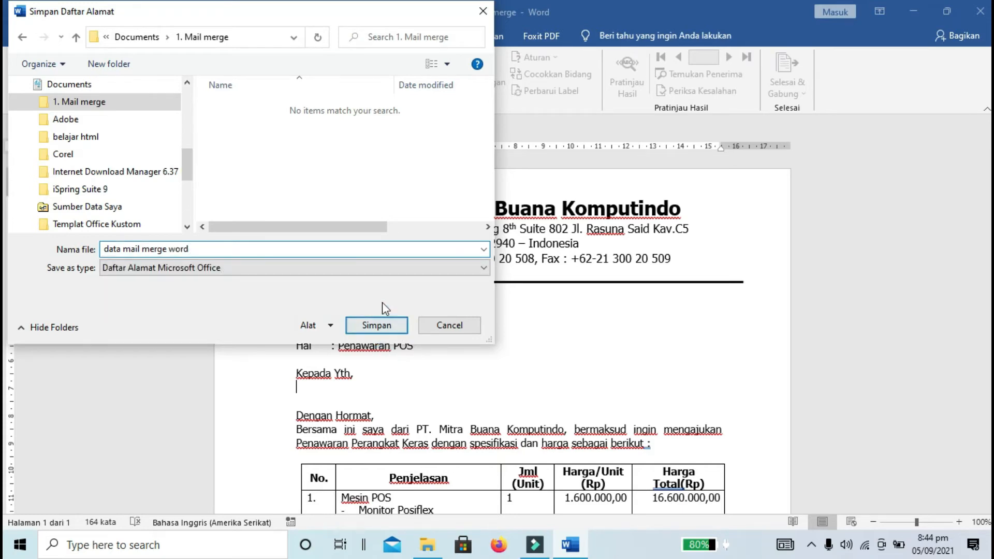
left_click(378, 326)
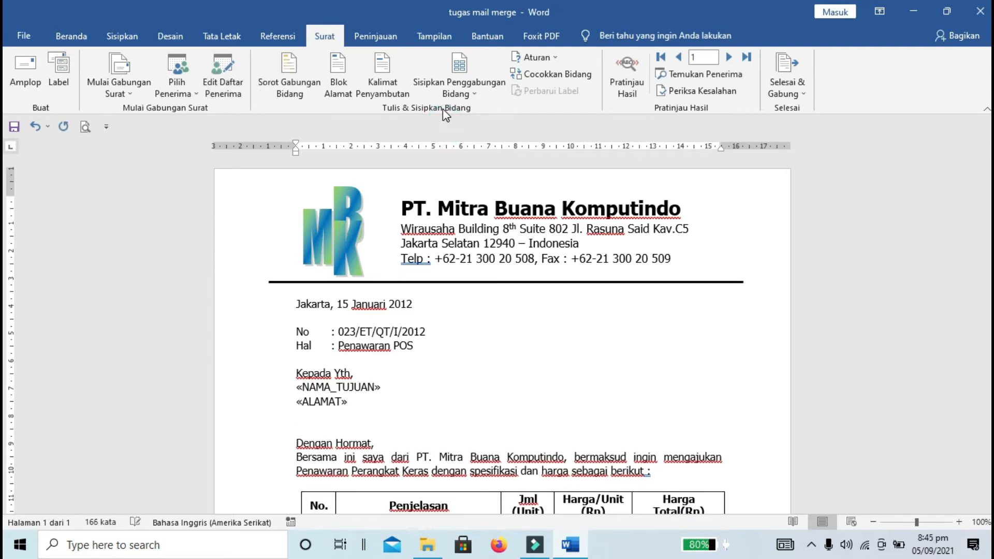
Insert the TELP and KODE_POS merge fields, separated by a space, on the line below «ALAMAT», and add a new line after them.
left_click(459, 95)
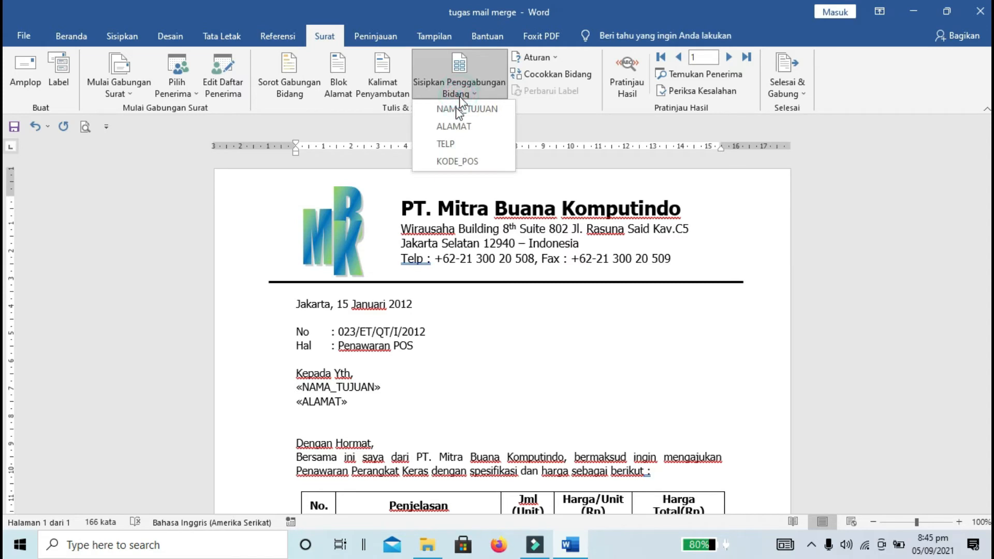
left_click(453, 141)
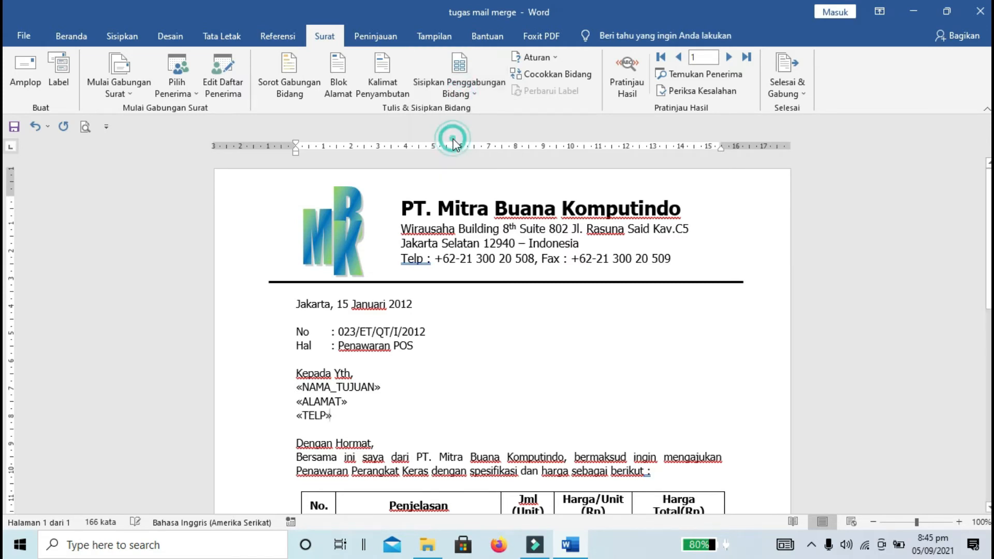
left_click(466, 94)
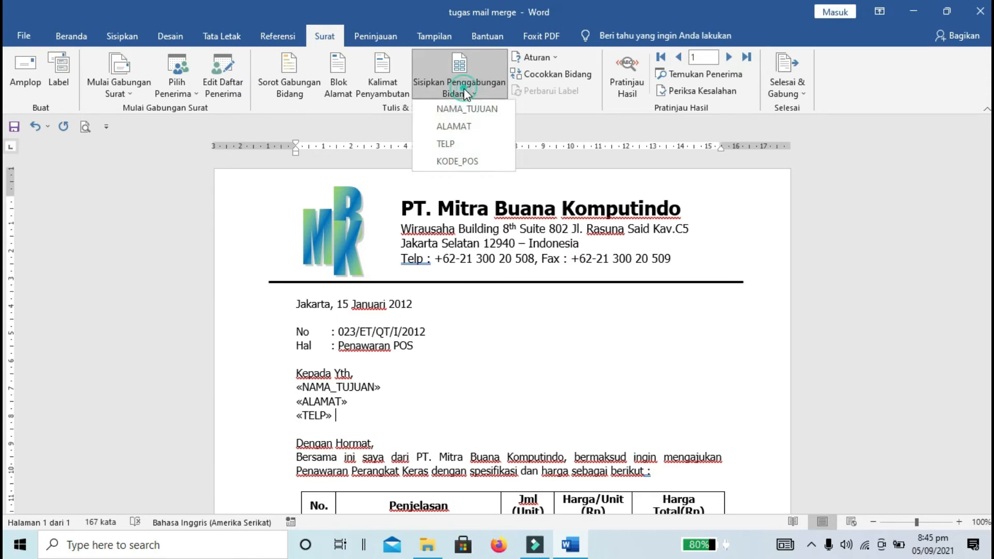
left_click(455, 161)
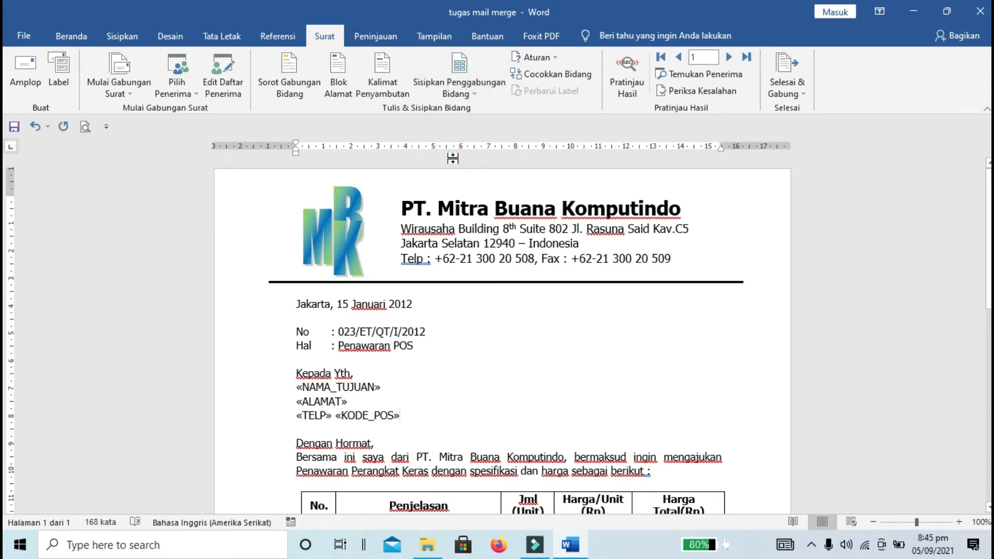
key("Return")
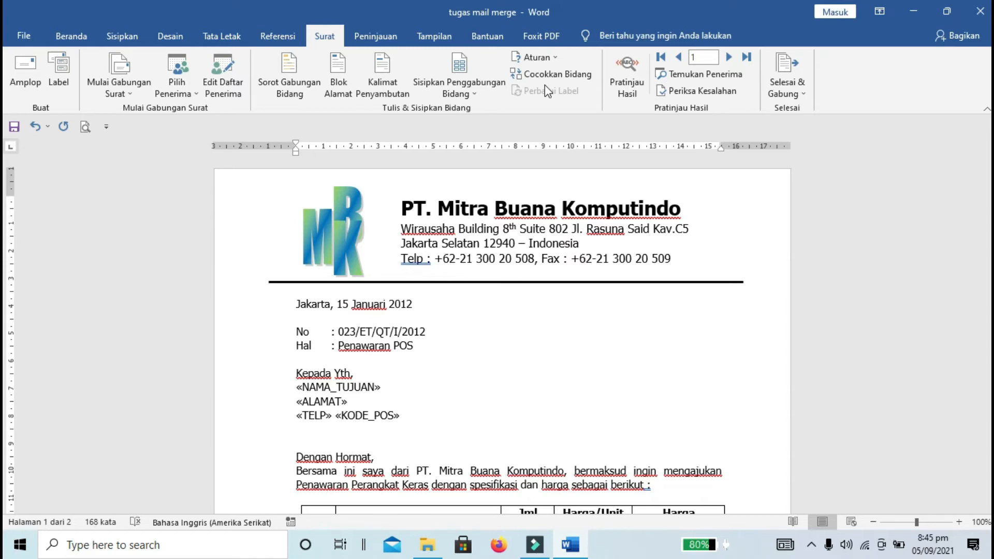
Preview the merge results and go through the recipient records from the first to the fifth.
left_click(626, 77)
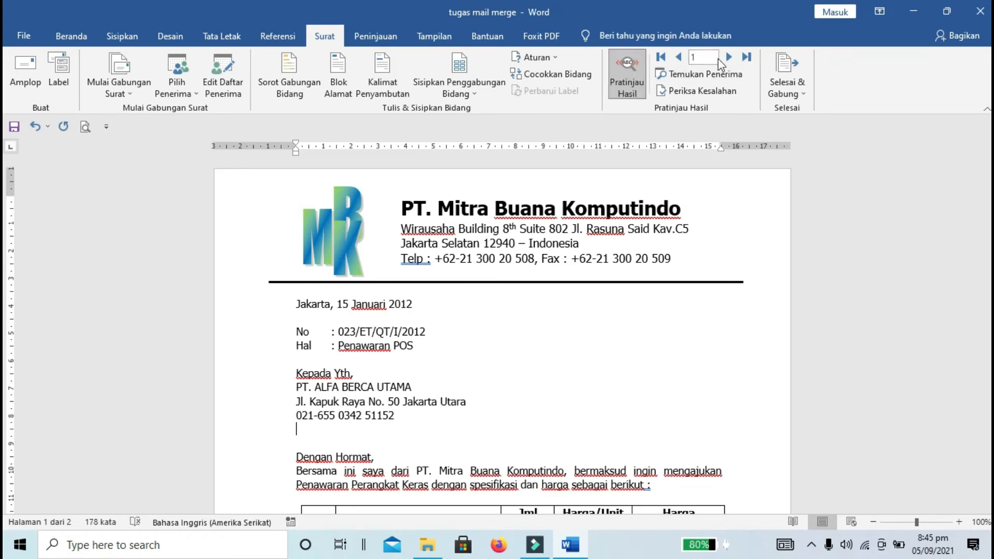
left_click(427, 428)
left_click(729, 57)
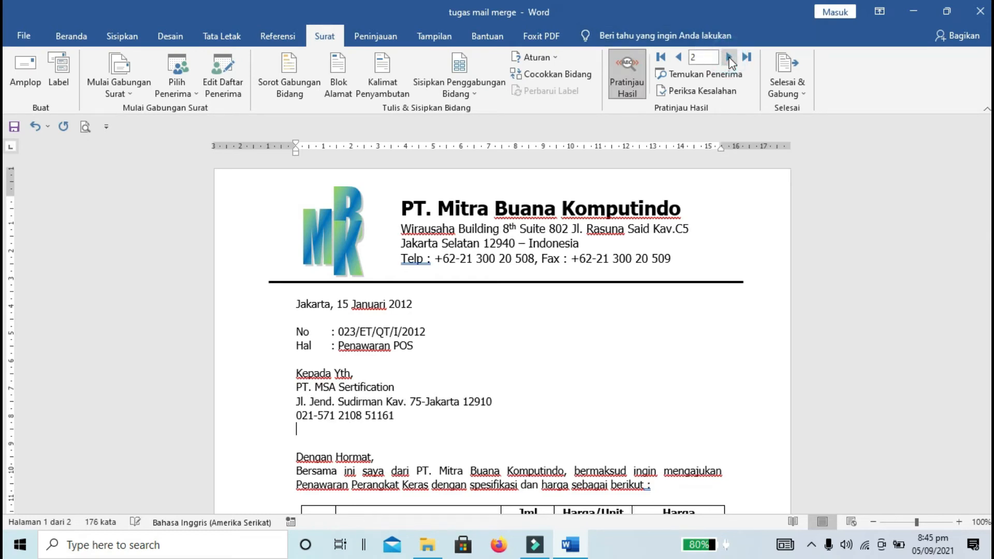
left_click(730, 57)
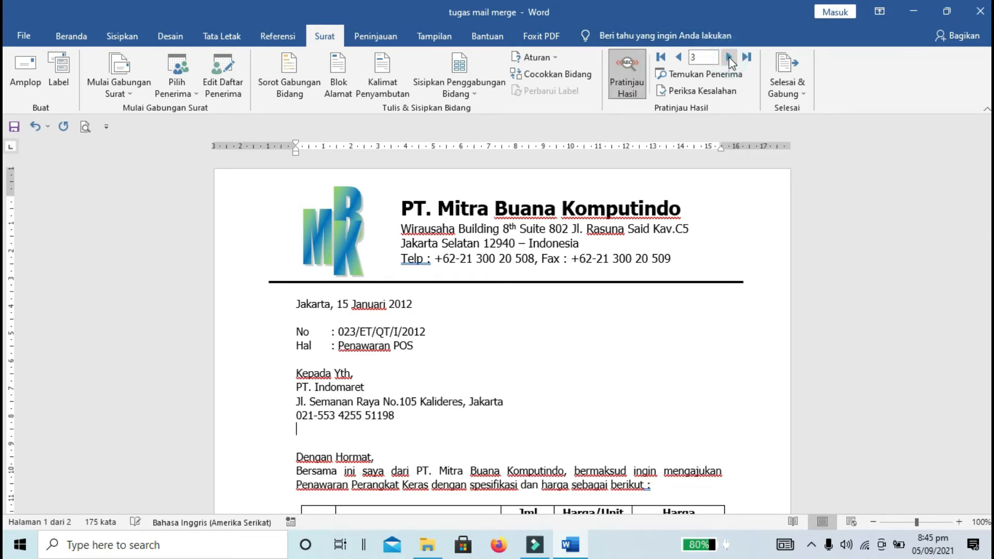
left_click(729, 57)
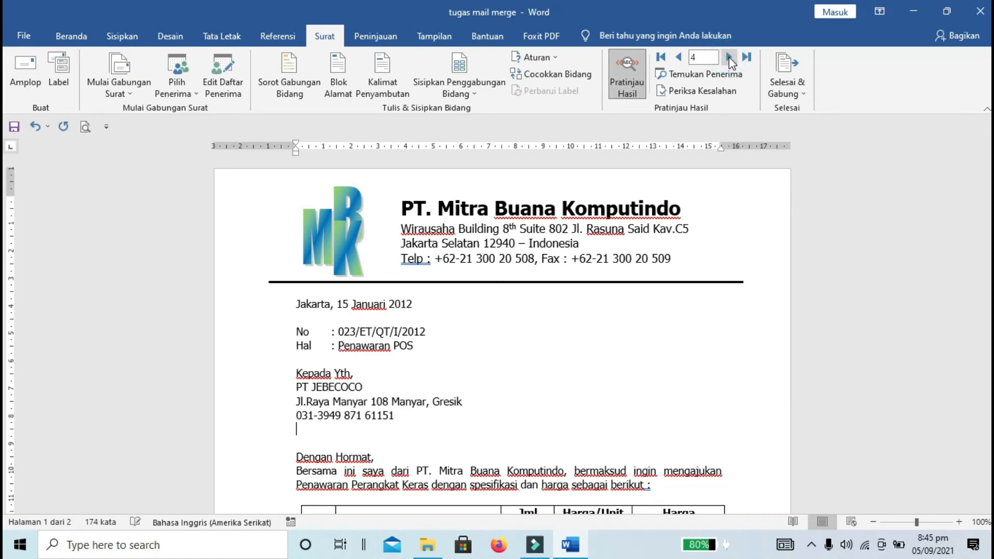
left_click(729, 57)
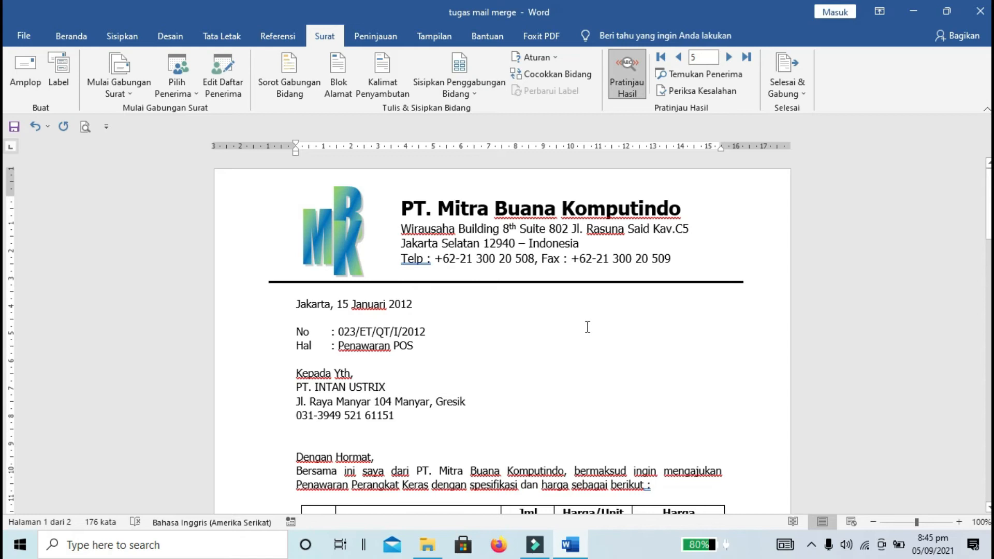
Finish the merge by sending all records to the printer.
left_click(779, 97)
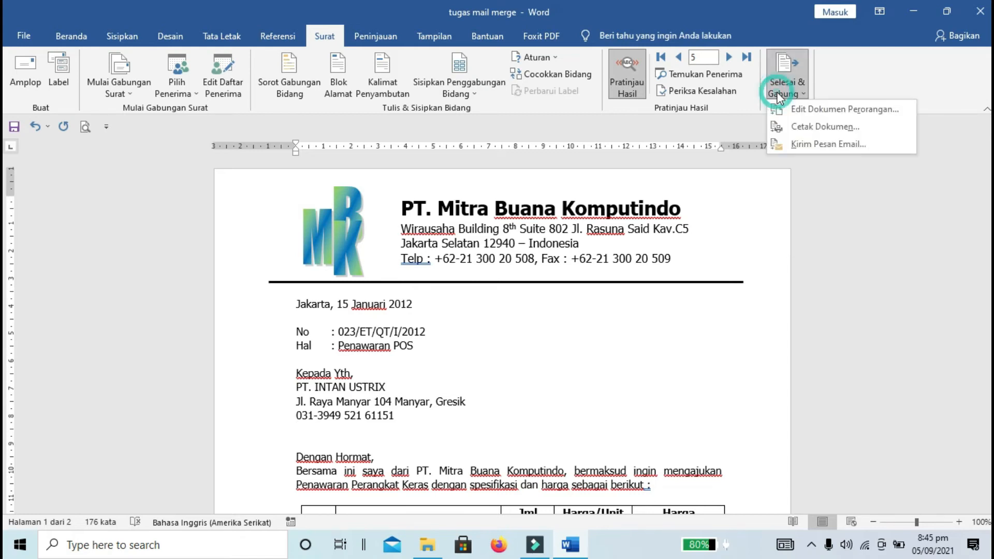
left_click(787, 126)
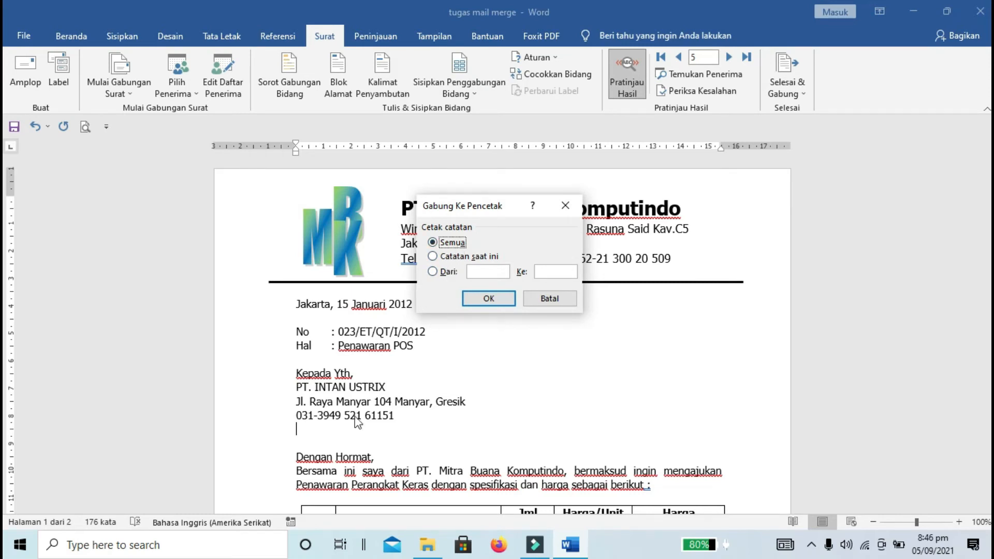
left_click(449, 272)
left_click(434, 244)
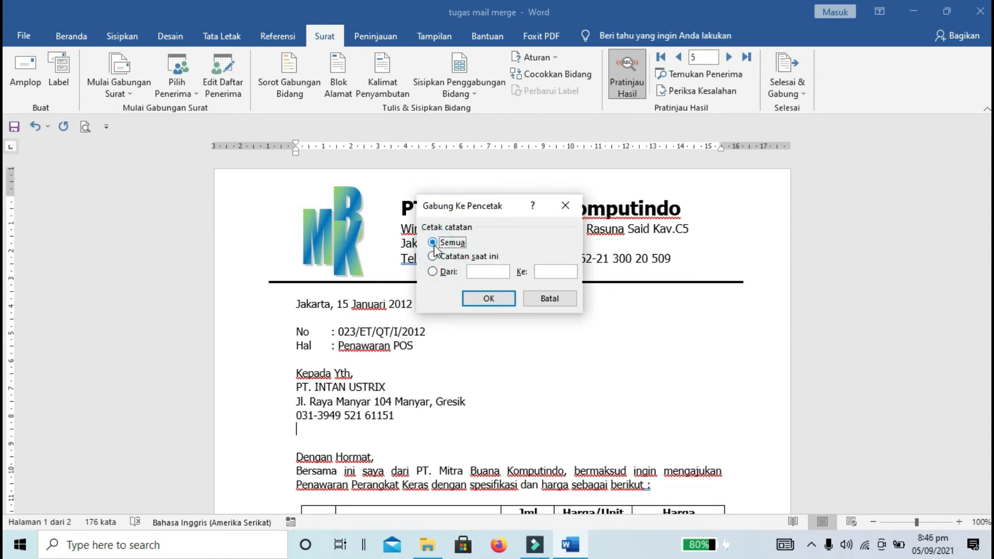
left_click(486, 299)
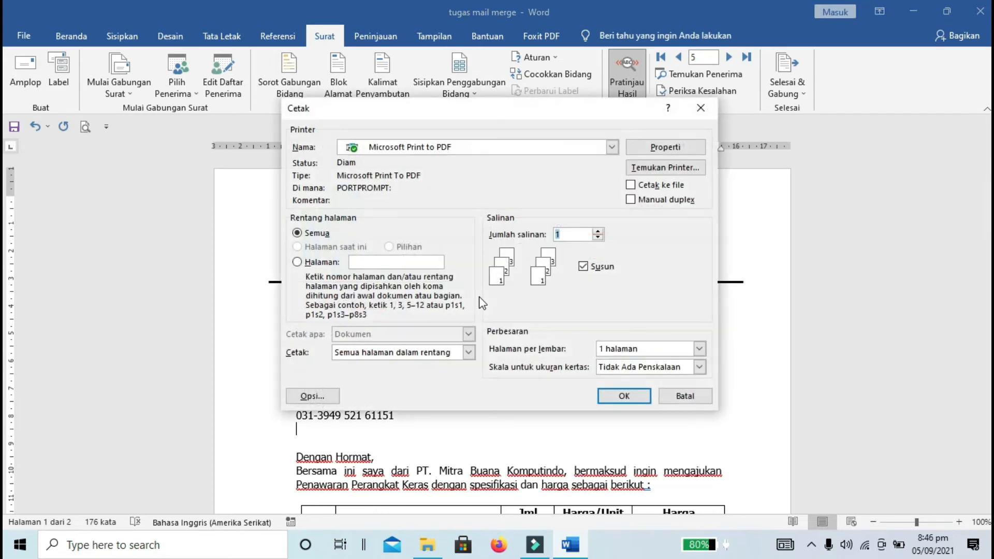
Select the Canon iP2700 series printer for the merge, and switch back to Microsoft Print to PDF.
left_click(431, 148)
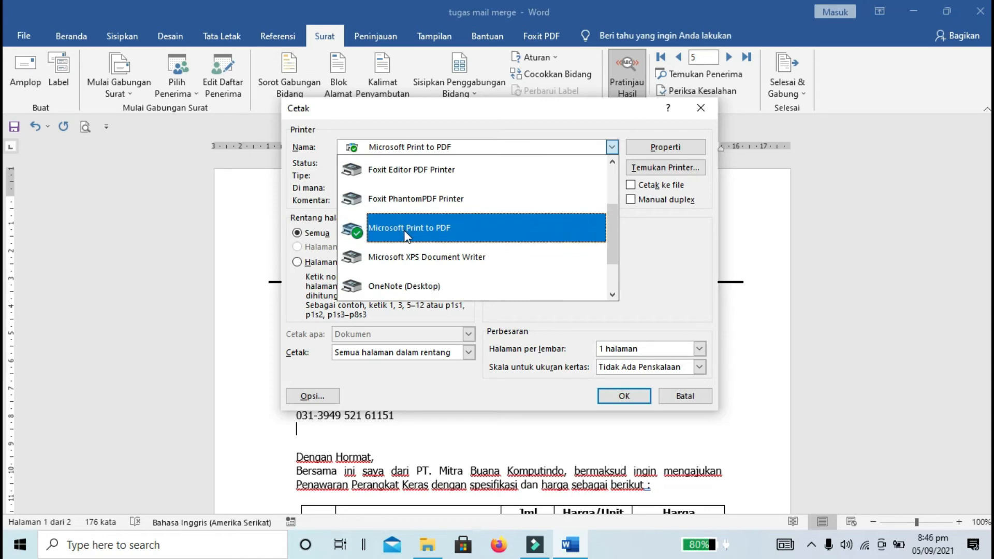
left_click(617, 172)
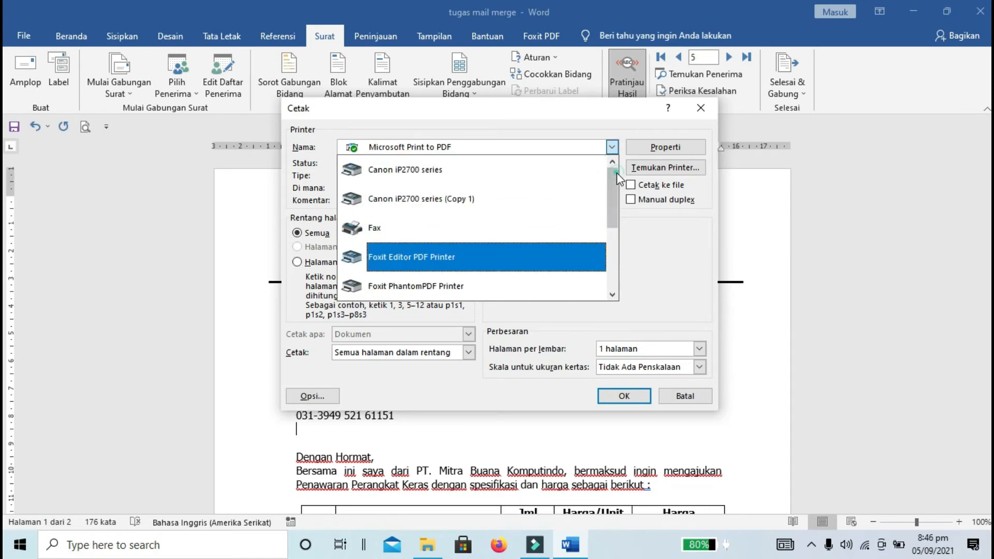
left_click(493, 169)
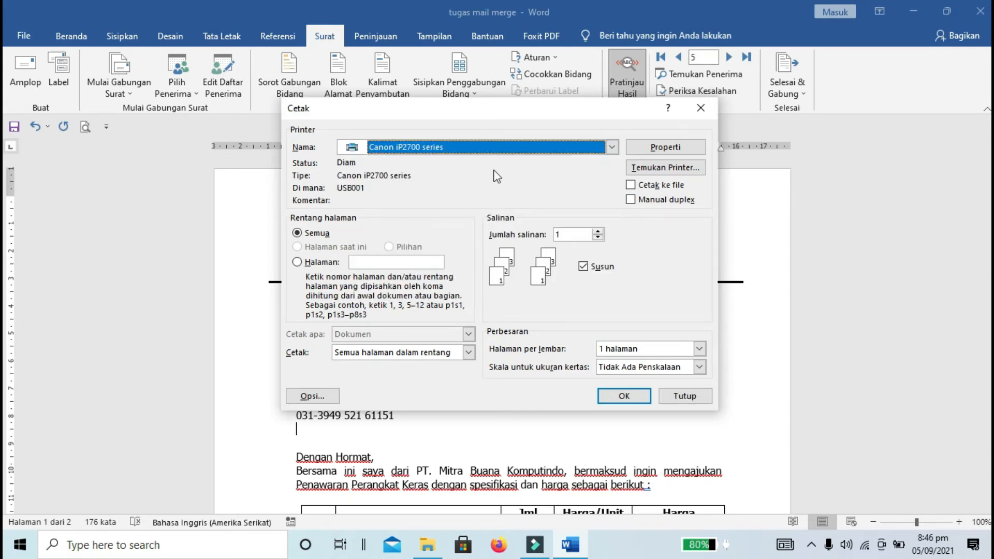
left_click(509, 150)
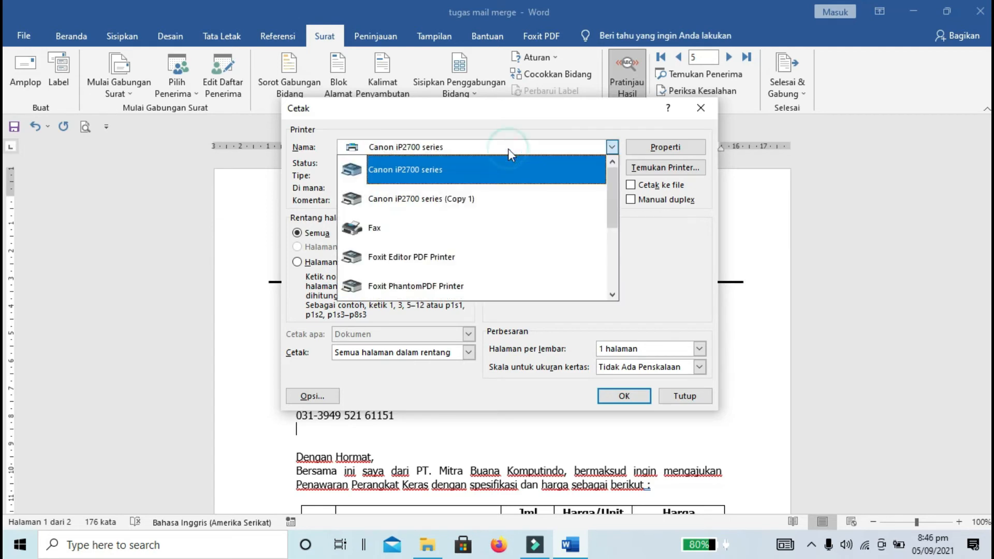
left_click(611, 295)
left_click(612, 296)
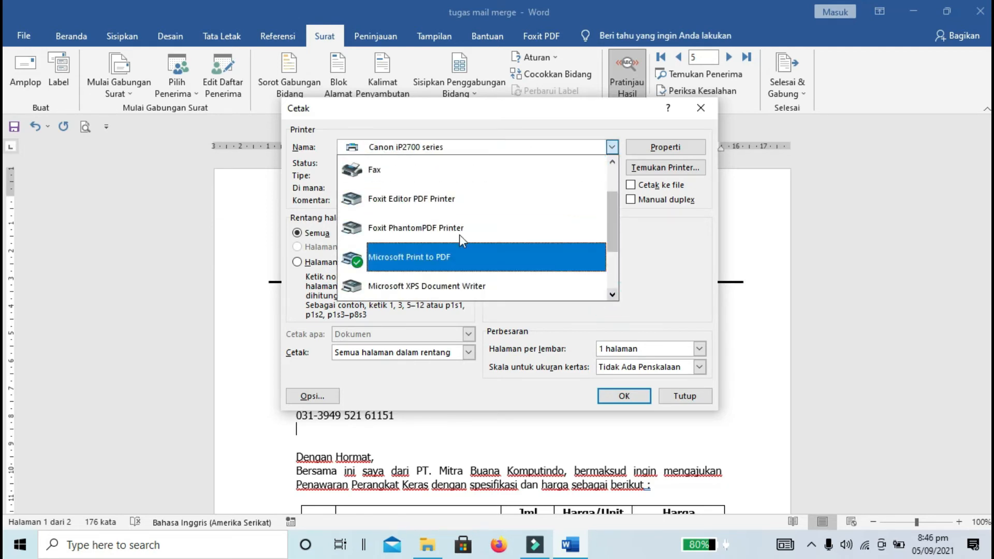
left_click(441, 265)
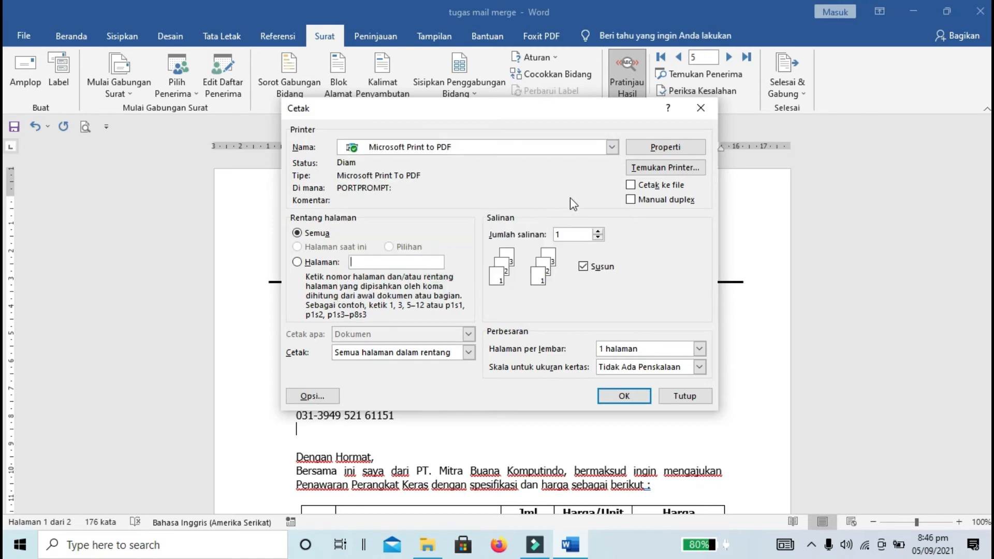
Print the merged letters to a PDF named "hasil mail merge data word" in the 1. Mail merge folder.
left_click(624, 395)
type("hasil mail merge data wor")
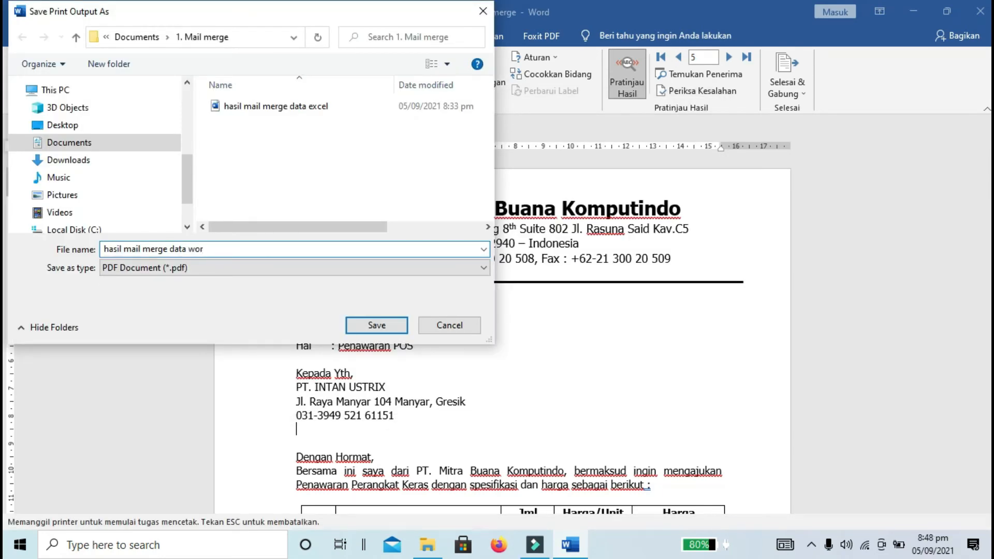
type("d")
left_click(376, 325)
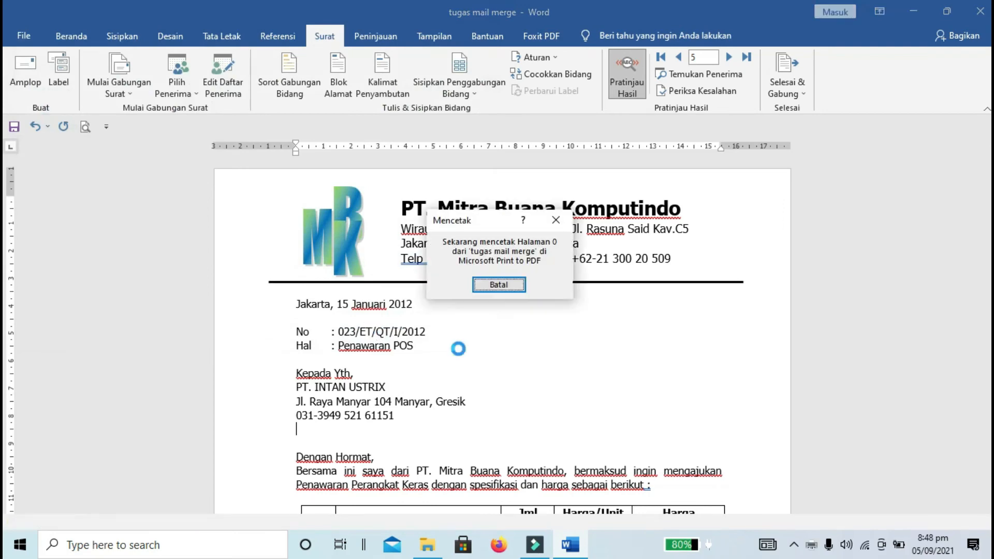
Switch to File Explorer and open the "hasil mail merge data word" PDF with Foxit PhantomPDF 7.3.
key("alt+Tab")
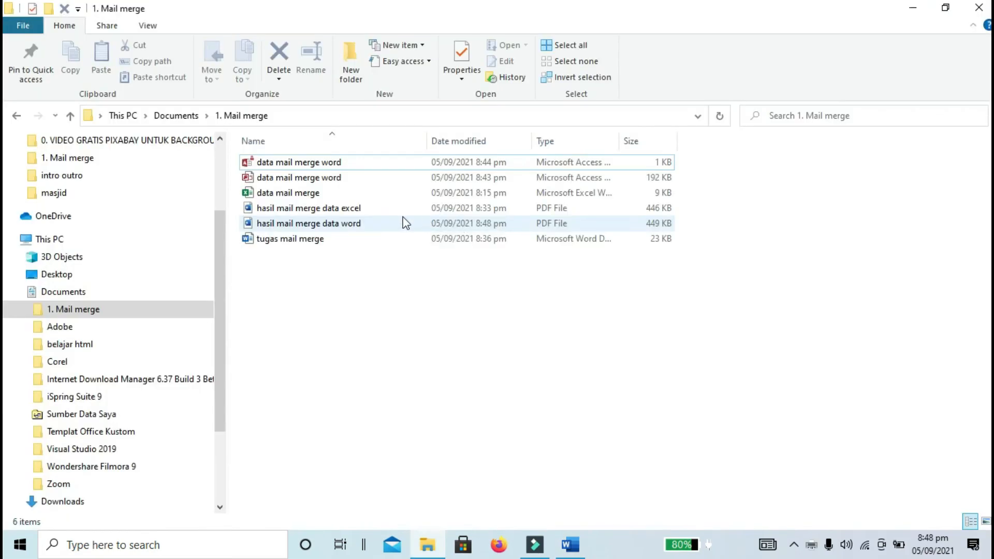
left_click(360, 227)
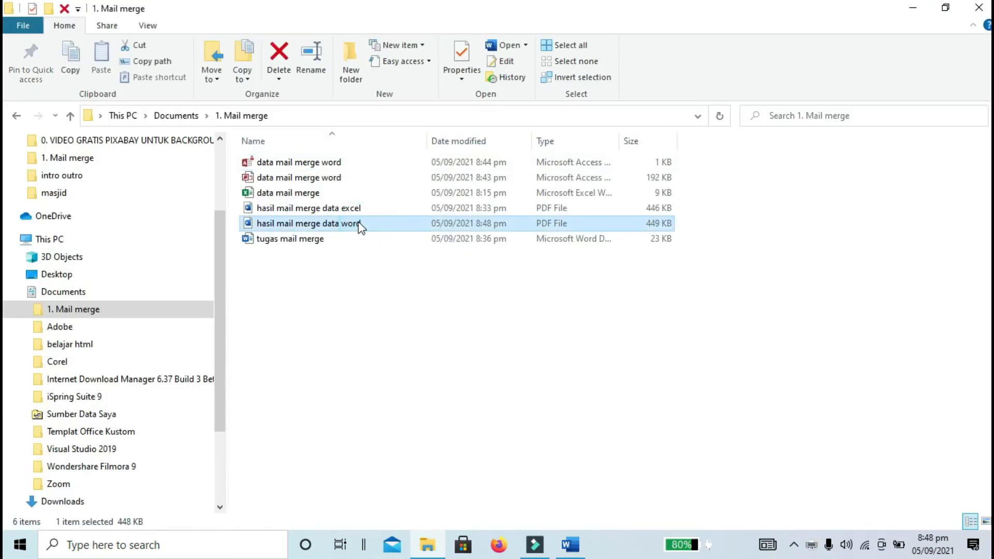
right_click(358, 228)
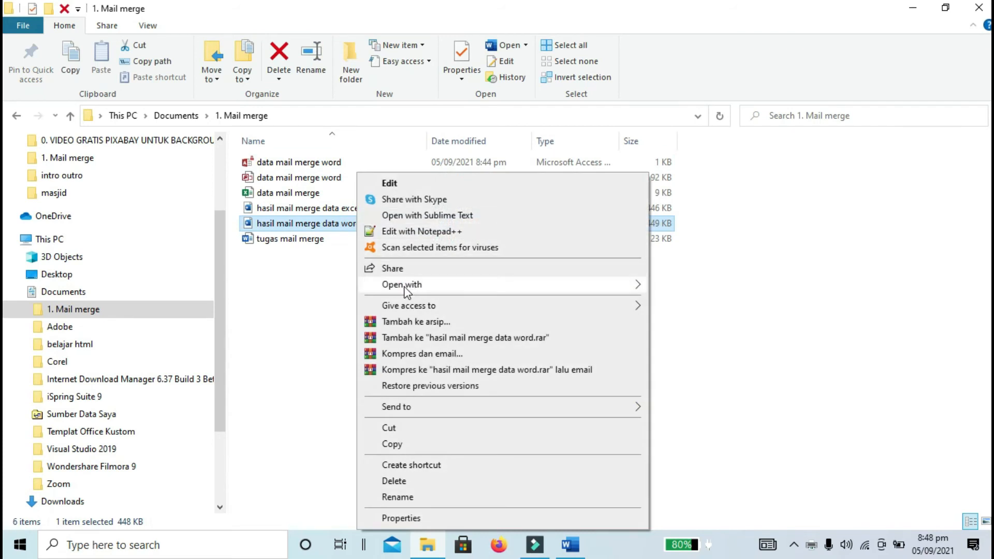
mouse_move(408, 288)
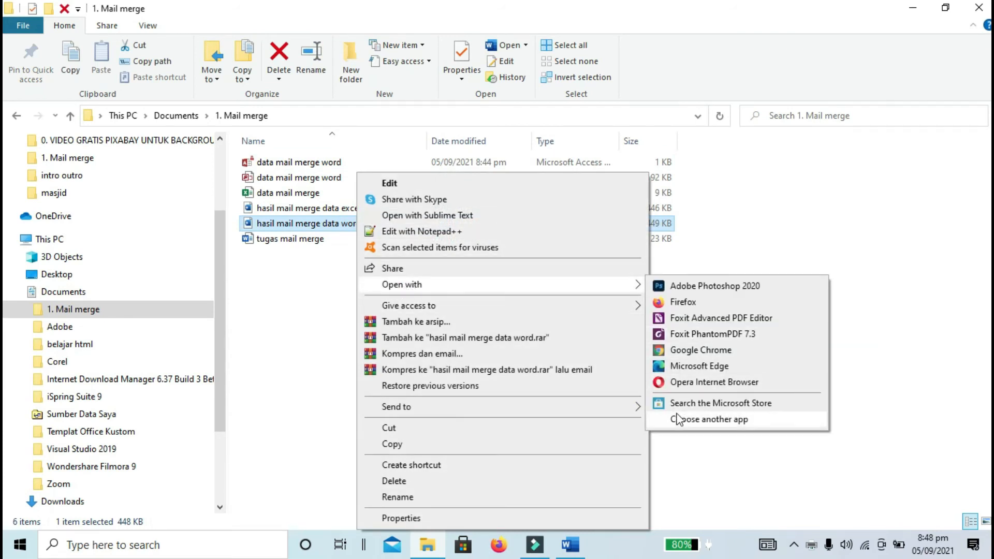
left_click(697, 339)
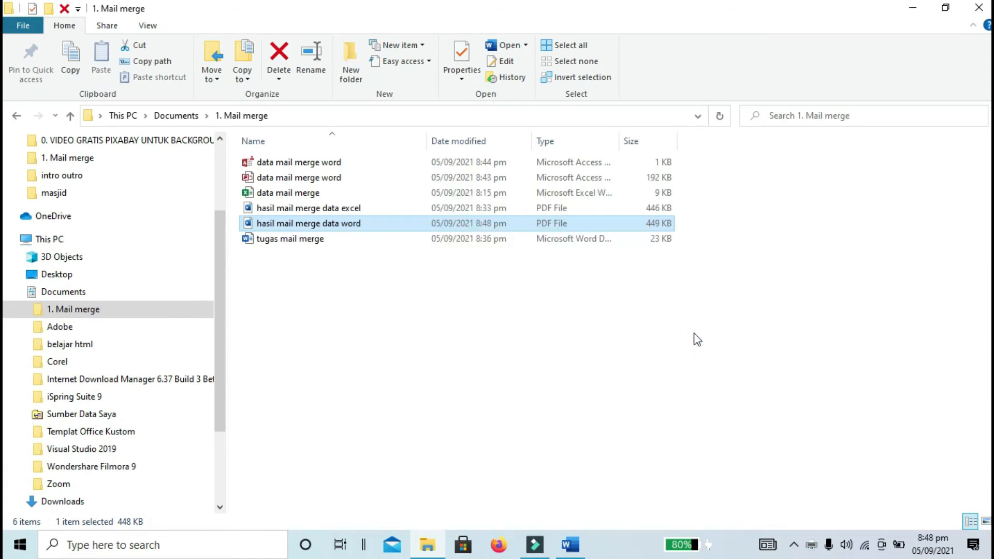
Examine the merged letters in the PDF through to the last page, including each letter's recipient details.
scroll(5, 332, "down", 5)
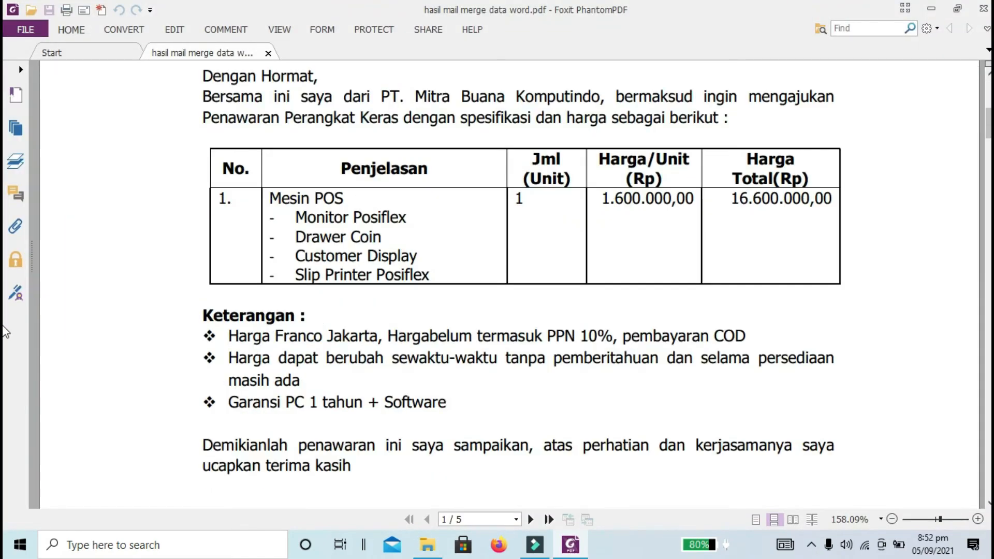
scroll(4, 331, "down", 5)
scroll(4, 331, "down", 20)
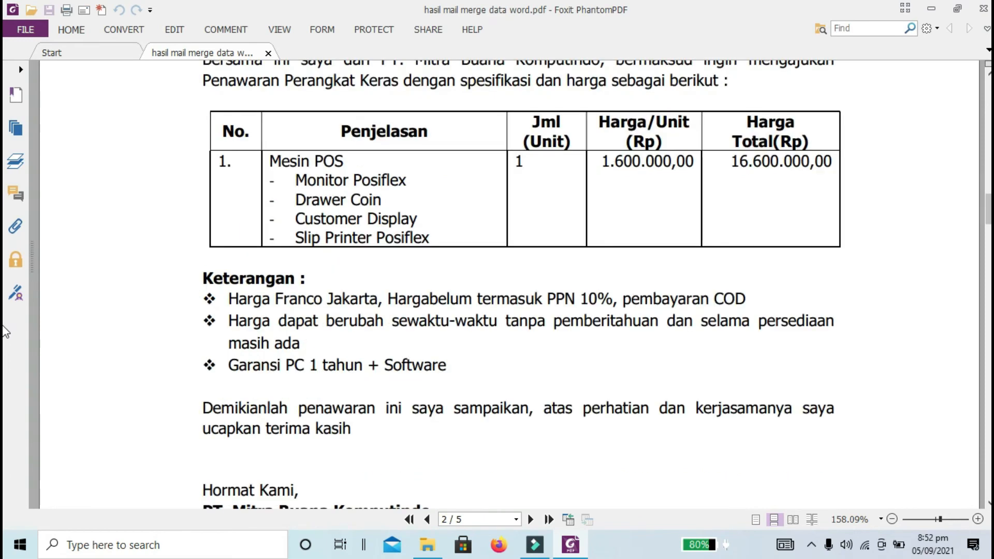
scroll(4, 331, "down", 15)
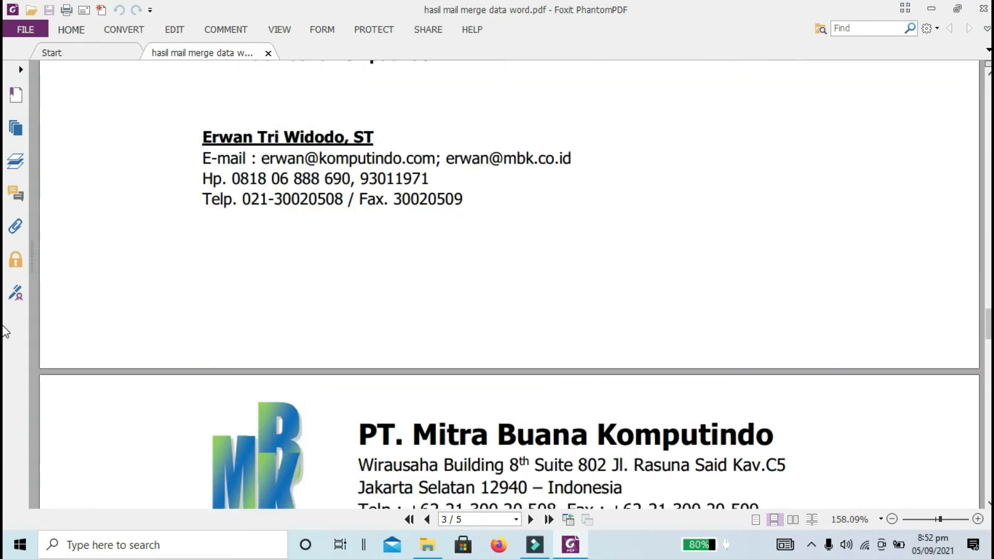
scroll(4, 373, "down", 10)
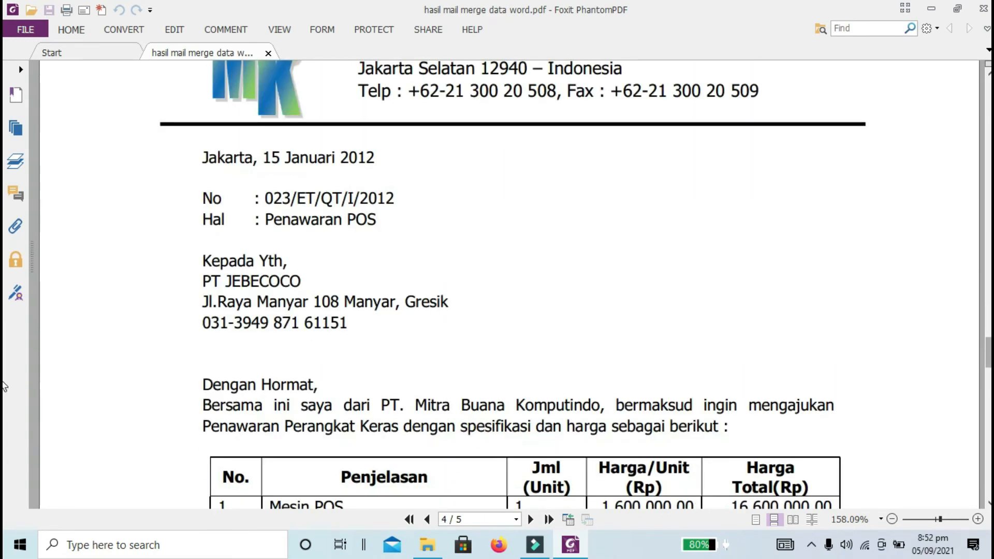
scroll(4, 442, "down", 5)
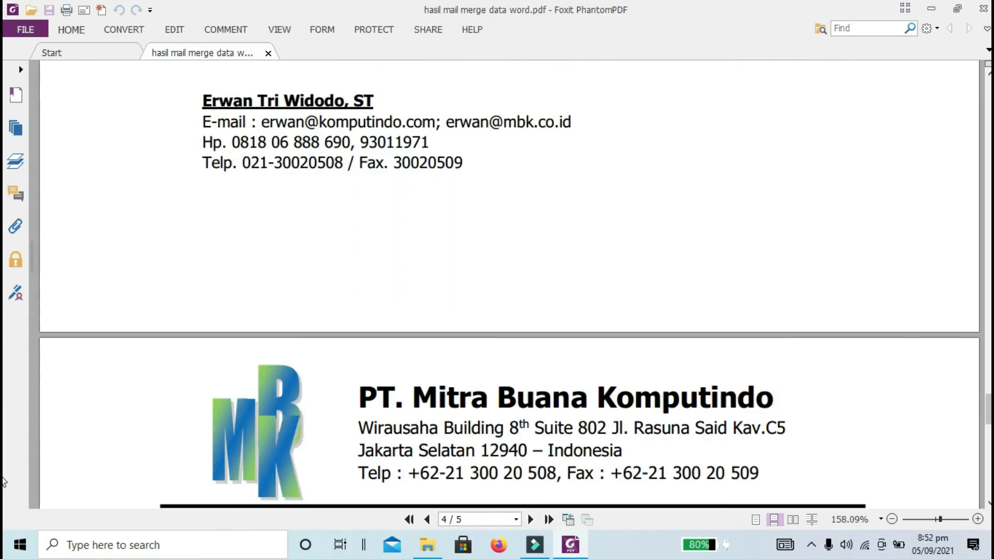
scroll(4, 484, "down", 5)
scroll(4, 497, "down", 10)
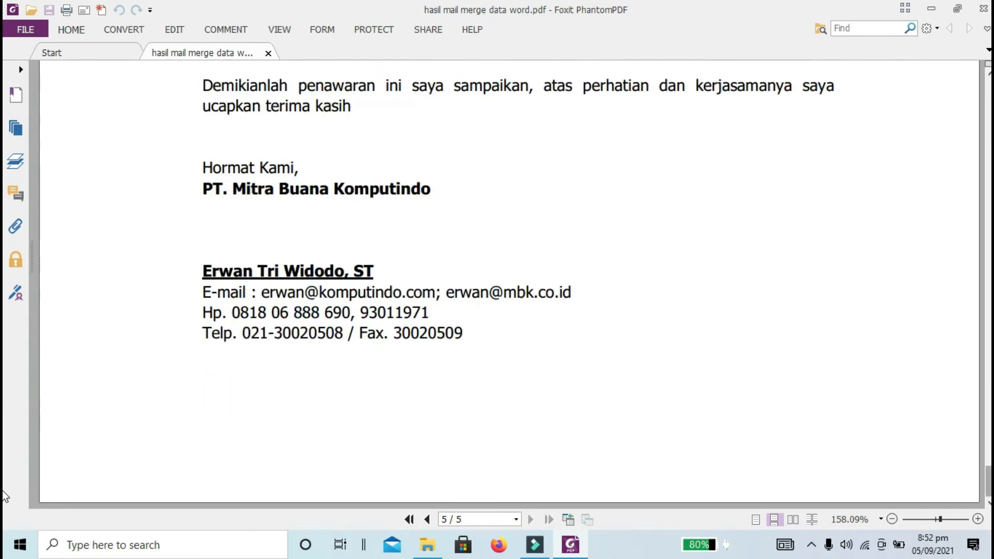